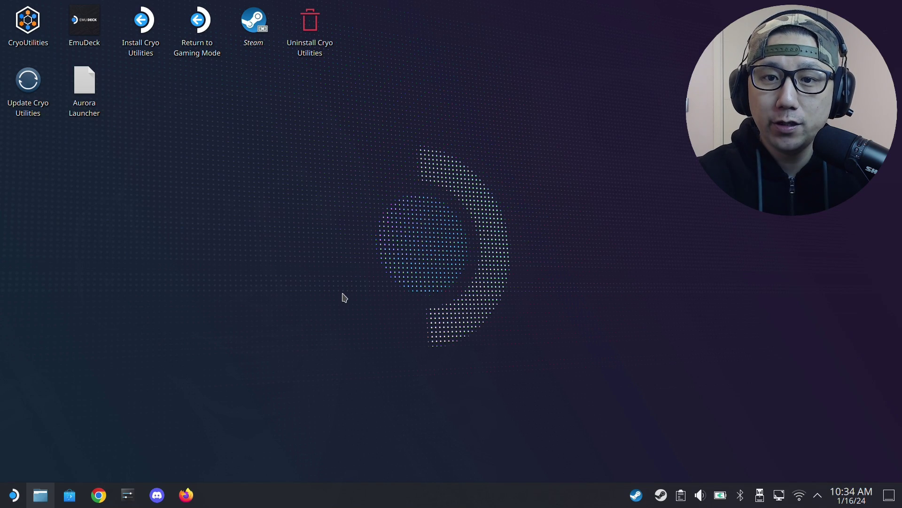
- Open the Red Dead Redemption 2 game folder in the file manager and select RDR2.exe
{"action": "left_click", "coordinate": [41, 495]}
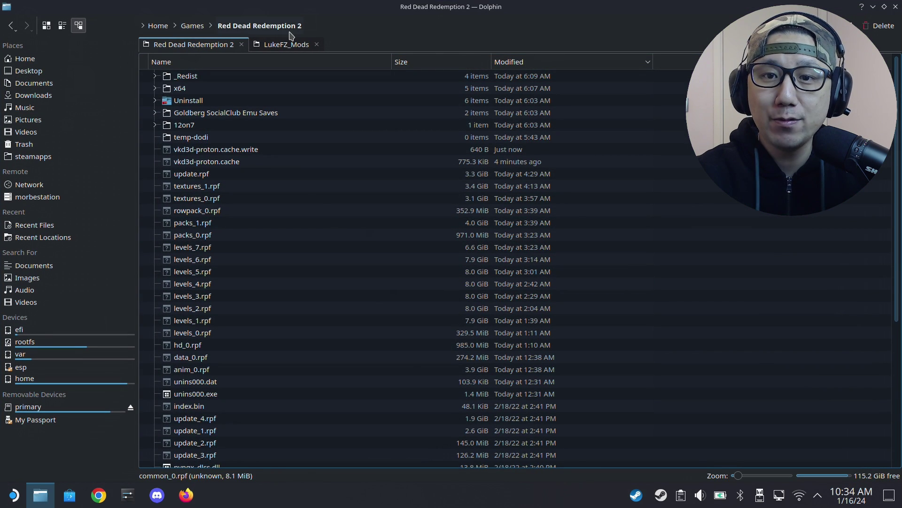
{"action": "scroll", "coordinate": [294, 377], "scroll_direction": "down", "scroll_amount": 6}
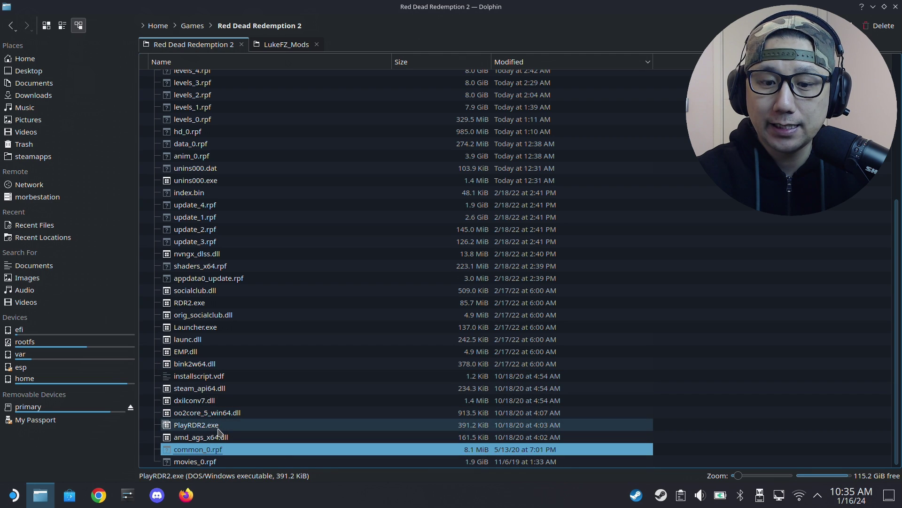
{"action": "left_click", "coordinate": [197, 304]}
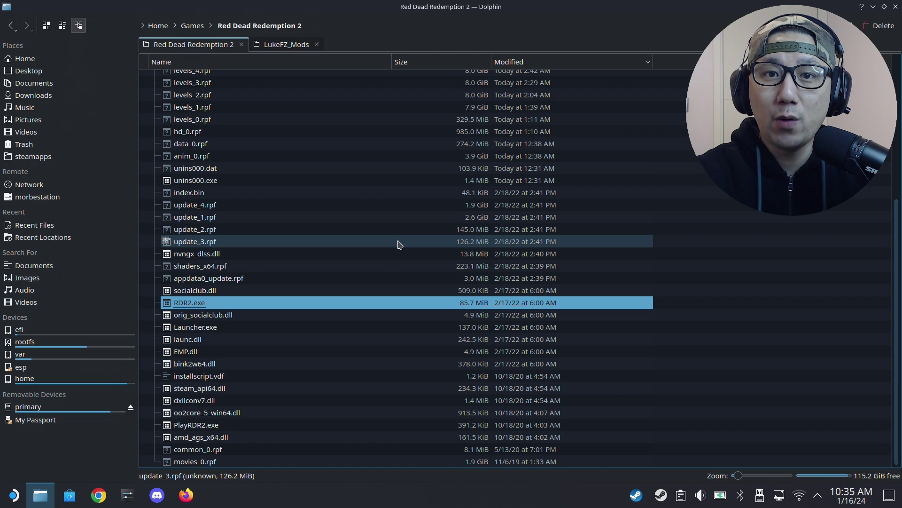
- Open the rdr2 folder under LukeFZ_Mods, FSR2FSR3, 0.9.0 and select FSR2FSR3_COMMON.zip and FSR2FSR3_RDR2.zip
{"action": "left_click", "coordinate": [289, 45]}
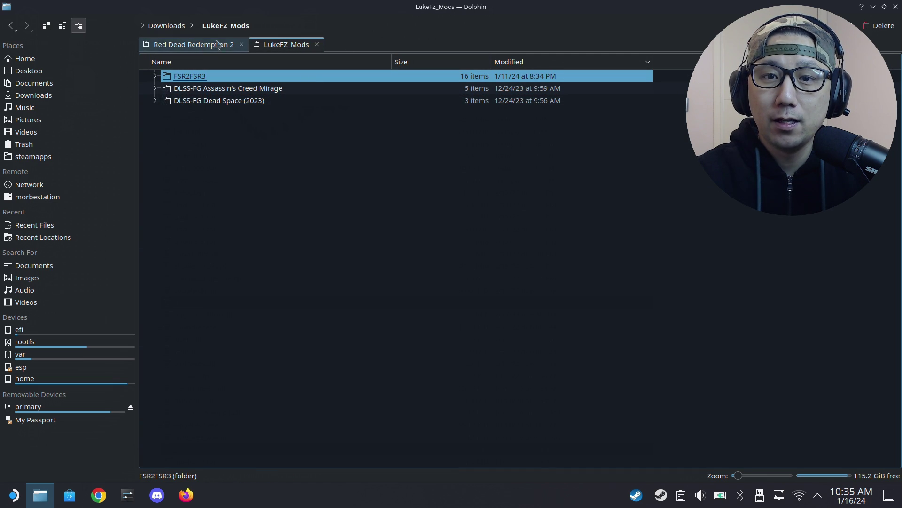
{"action": "double_click", "coordinate": [189, 76]}
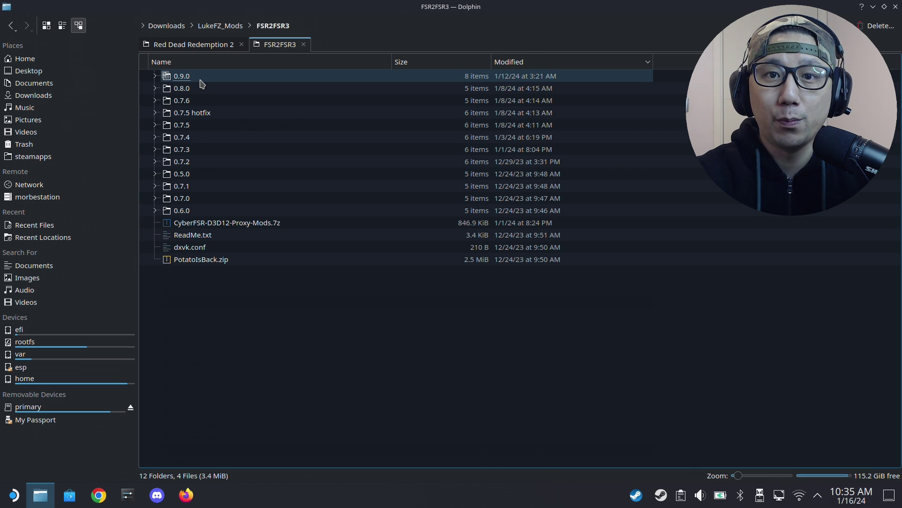
{"action": "double_click", "coordinate": [205, 78]}
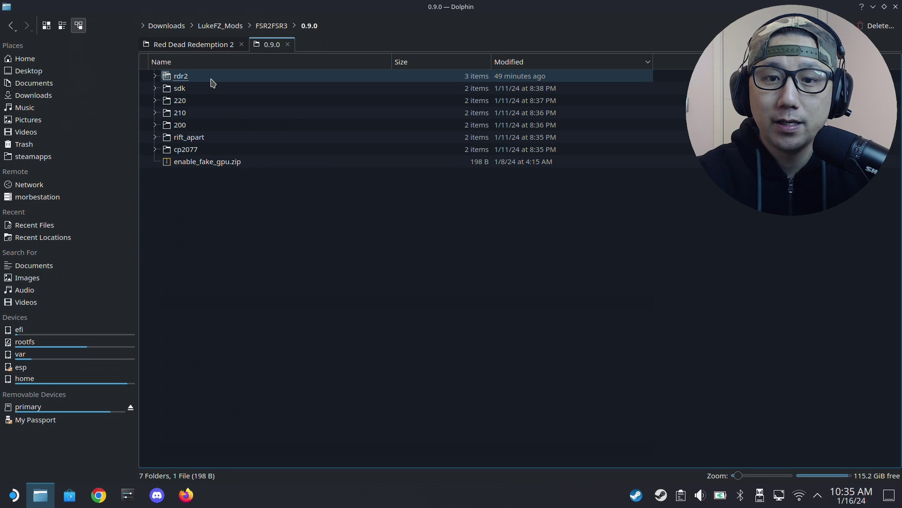
{"action": "double_click", "coordinate": [265, 81]}
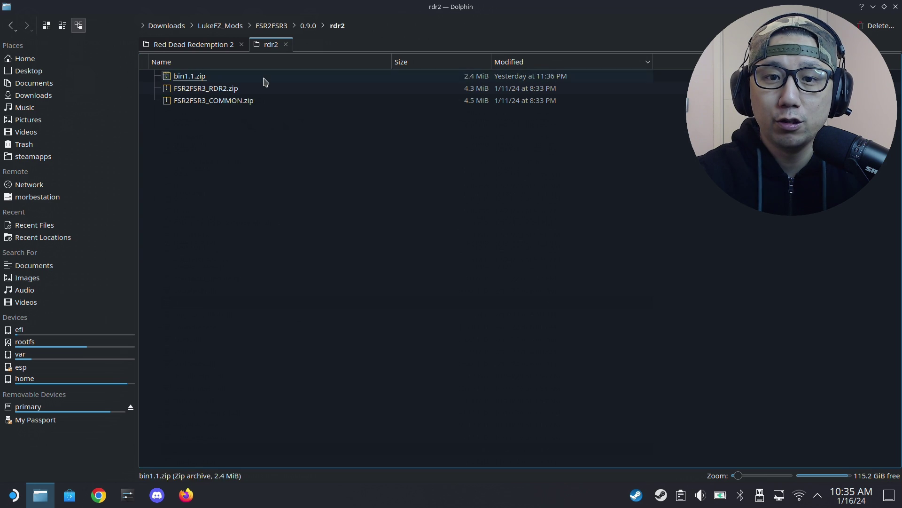
{"action": "left_click", "coordinate": [190, 98]}
{"action": "left_click", "coordinate": [192, 88], "text": "shift"}
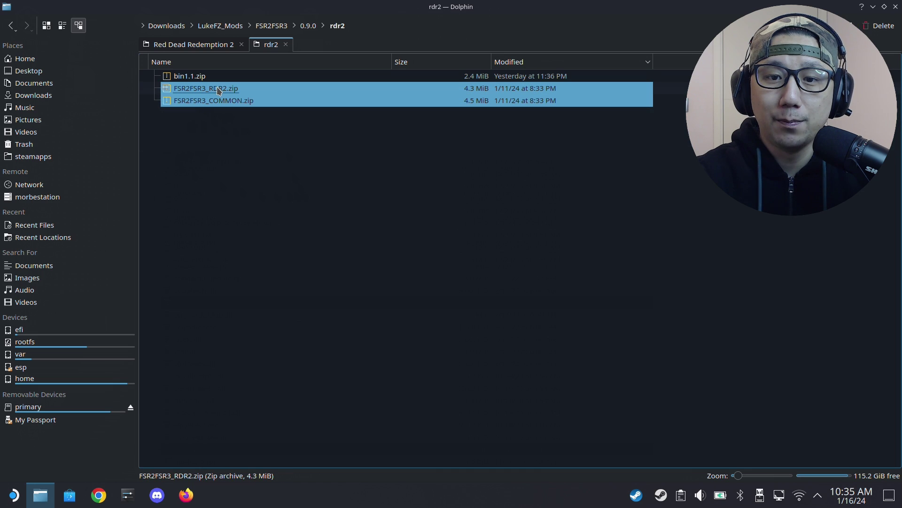
- Extract all the files in the bin folder of bin1.1.zip into the Red Dead Redemption 2 game folder and close the archive
{"action": "left_click", "coordinate": [196, 78]}
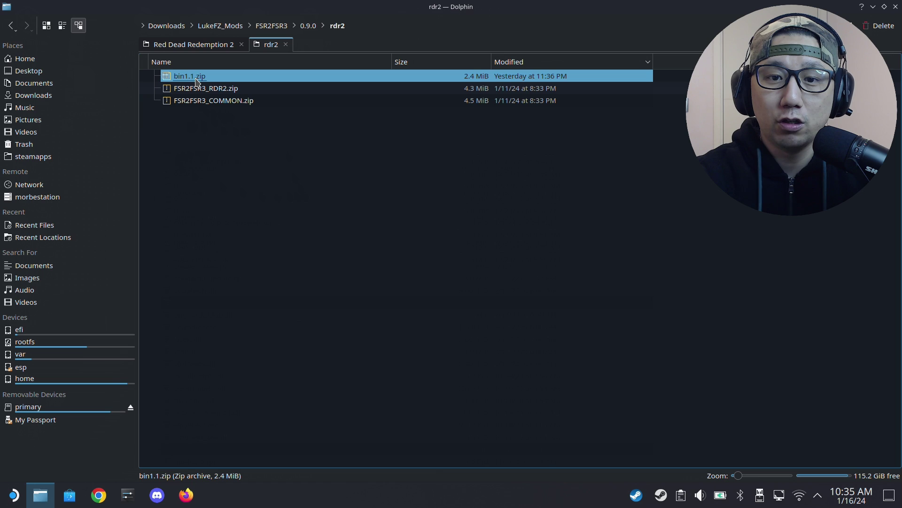
{"action": "double_click", "coordinate": [196, 80]}
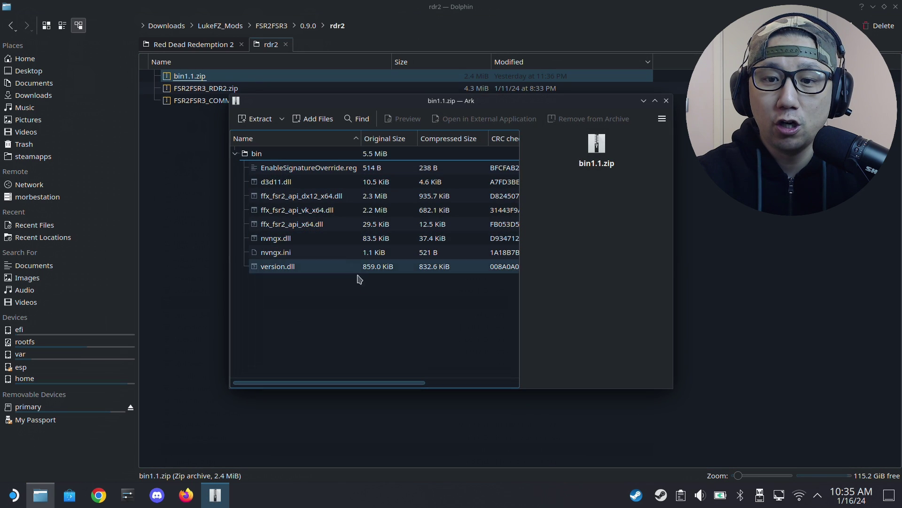
{"action": "left_click_drag", "start_coordinate": [316, 326], "coordinate": [177, 84]}
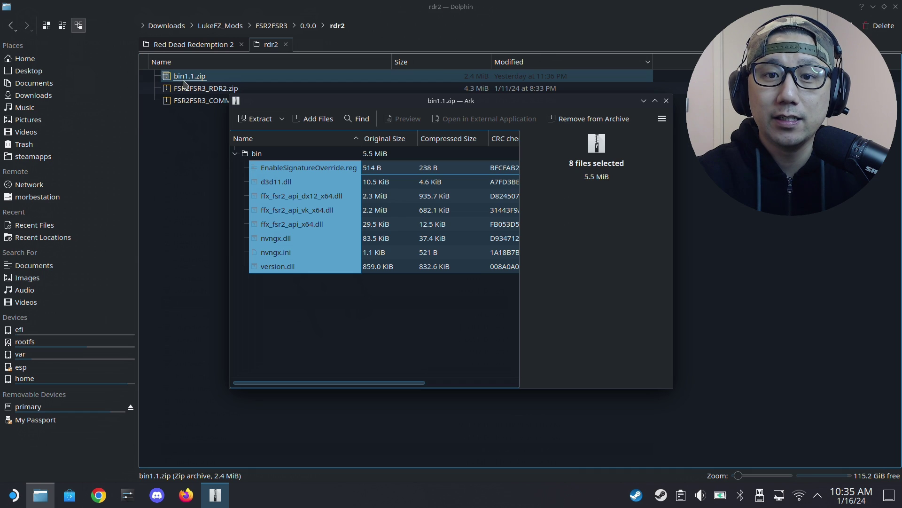
{"action": "left_click_drag", "start_coordinate": [184, 84], "coordinate": [299, 323]}
{"action": "left_click_drag", "start_coordinate": [277, 207], "coordinate": [184, 330]}
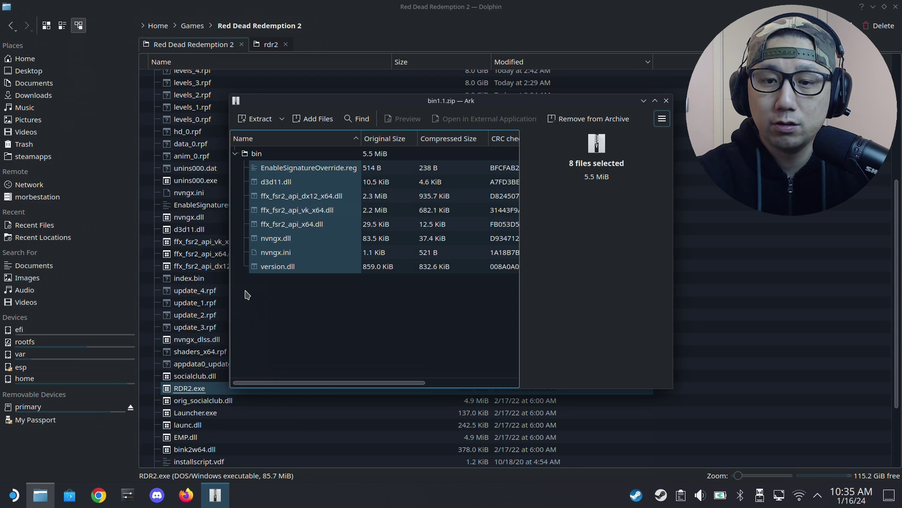
{"action": "left_click", "coordinate": [296, 172]}
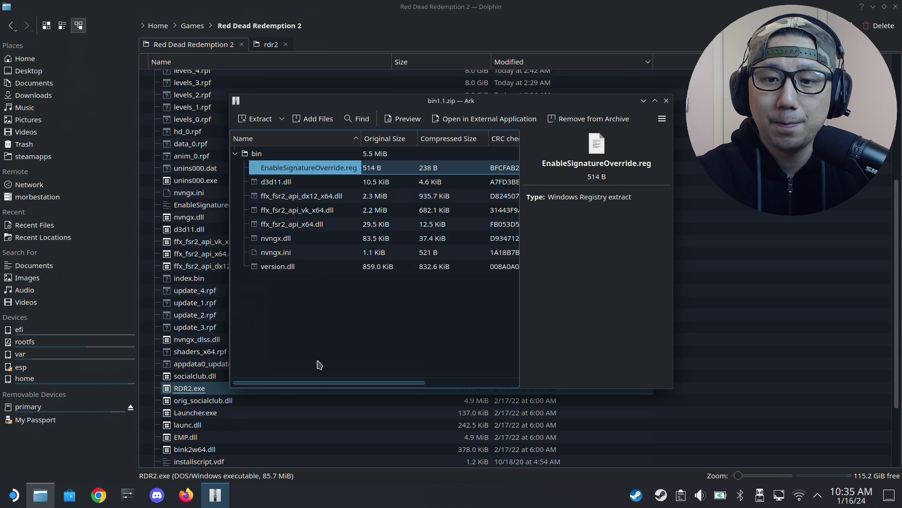
{"action": "left_click", "coordinate": [666, 100]}
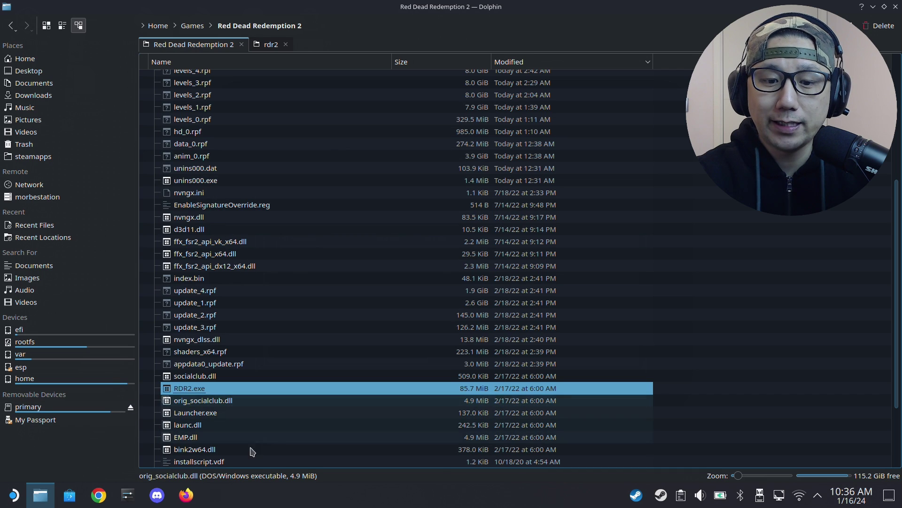
- Launch Protontricks and open the non-Steam shortcut for Red Dead Redemption 2
{"action": "left_click", "coordinate": [13, 494]}
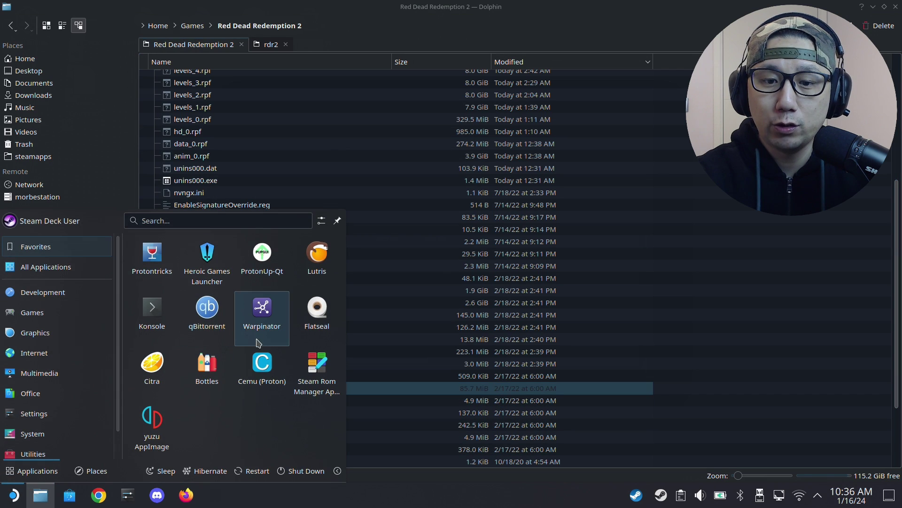
{"action": "left_click", "coordinate": [159, 274]}
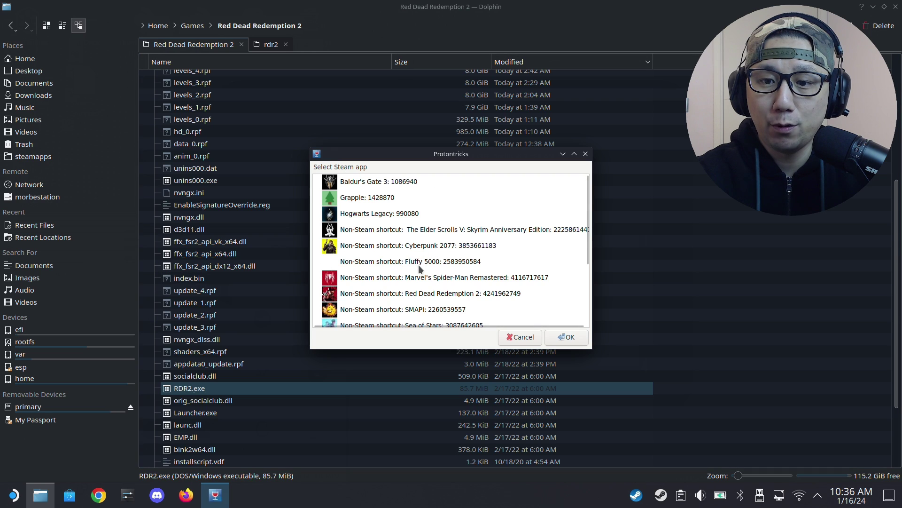
{"action": "scroll", "coordinate": [376, 277], "scroll_direction": "down", "scroll_amount": 3}
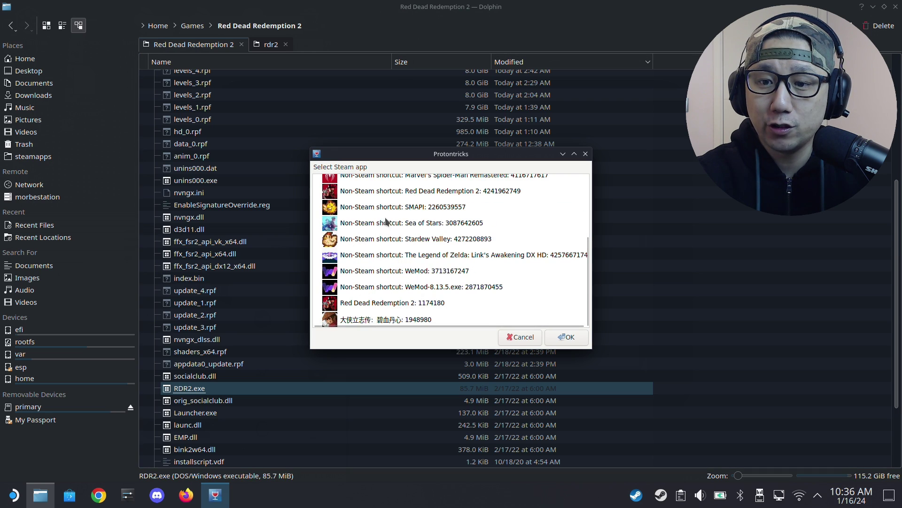
{"action": "left_click", "coordinate": [420, 193]}
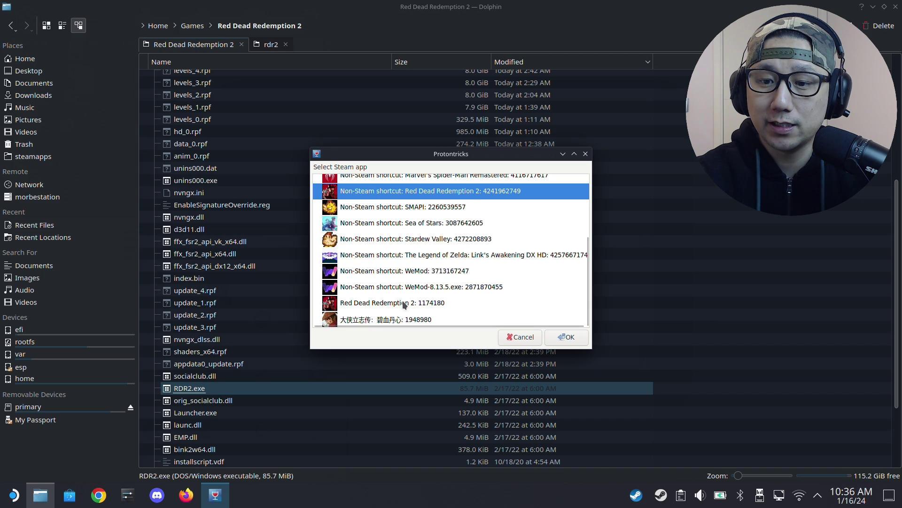
{"action": "double_click", "coordinate": [383, 194]}
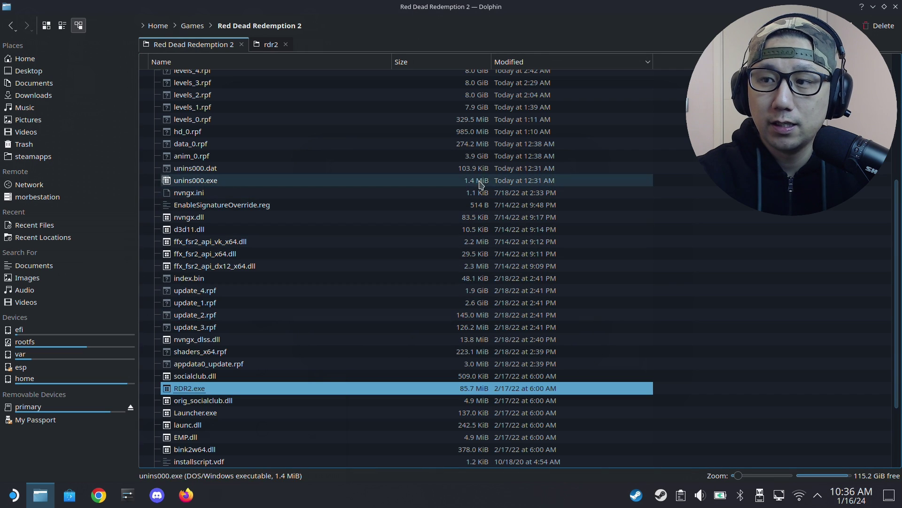
- Minimize the file manager, dismiss the Winetricks notices, and run regedit on the default wineprefix
{"action": "left_click", "coordinate": [874, 7]}
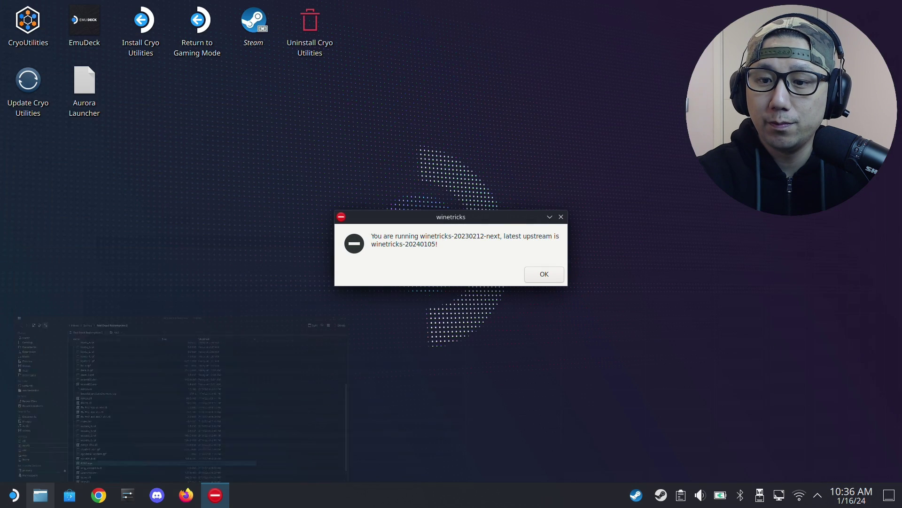
{"action": "left_click", "coordinate": [556, 276]}
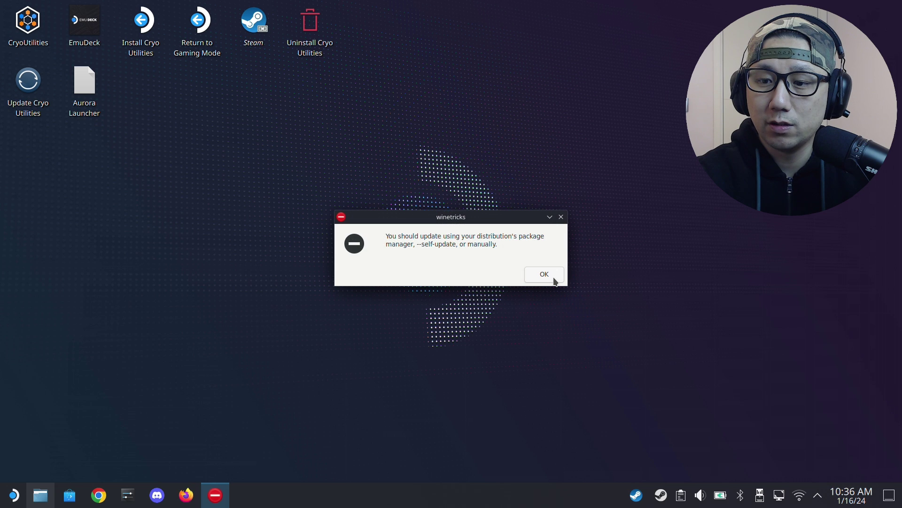
{"action": "left_click", "coordinate": [556, 280]}
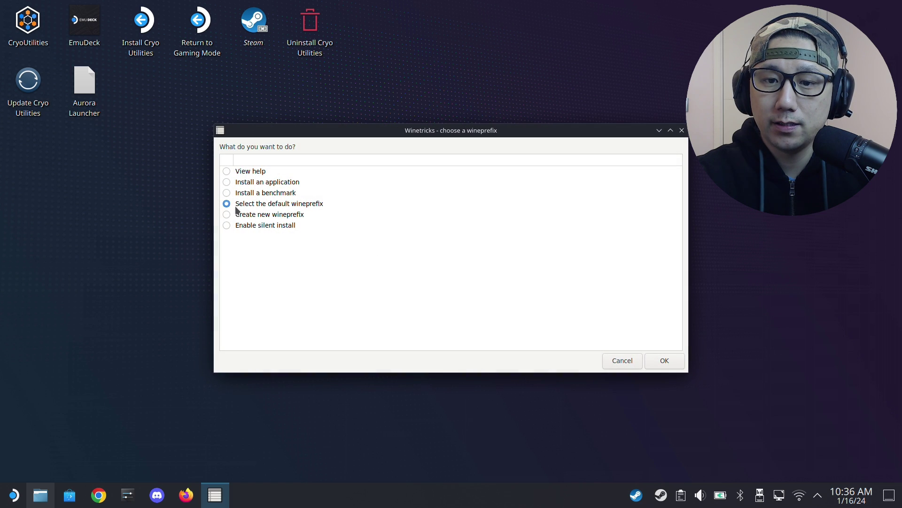
{"action": "left_click", "coordinate": [663, 361]}
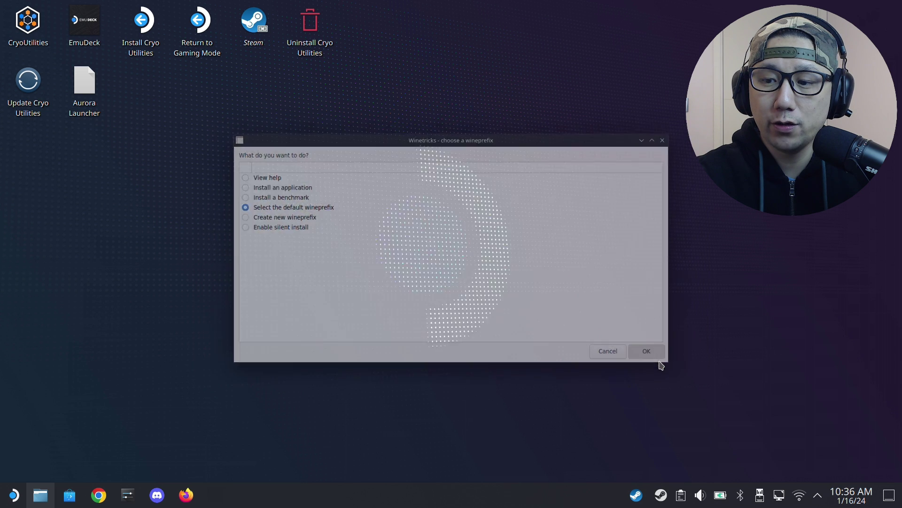
{"action": "left_click", "coordinate": [245, 216]}
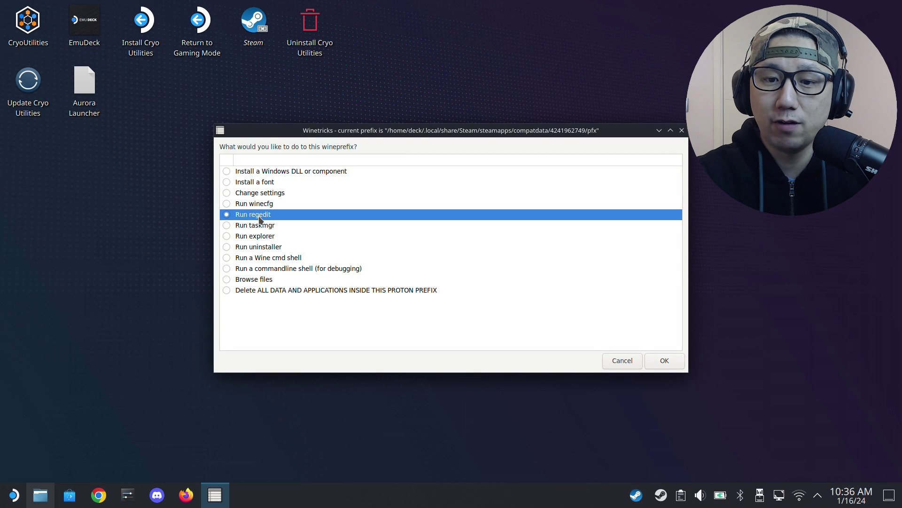
{"action": "left_click", "coordinate": [664, 360]}
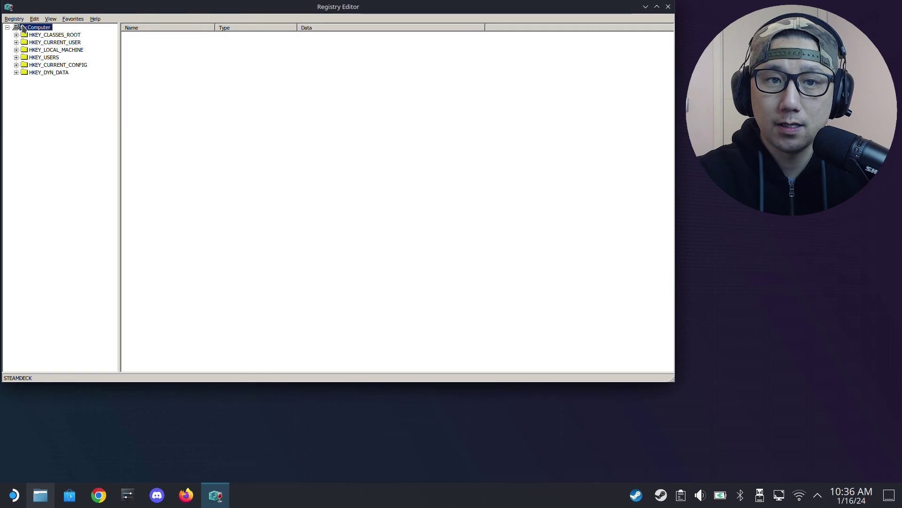
- Start importing a registry file in Registry Editor
{"action": "left_click", "coordinate": [14, 19]}
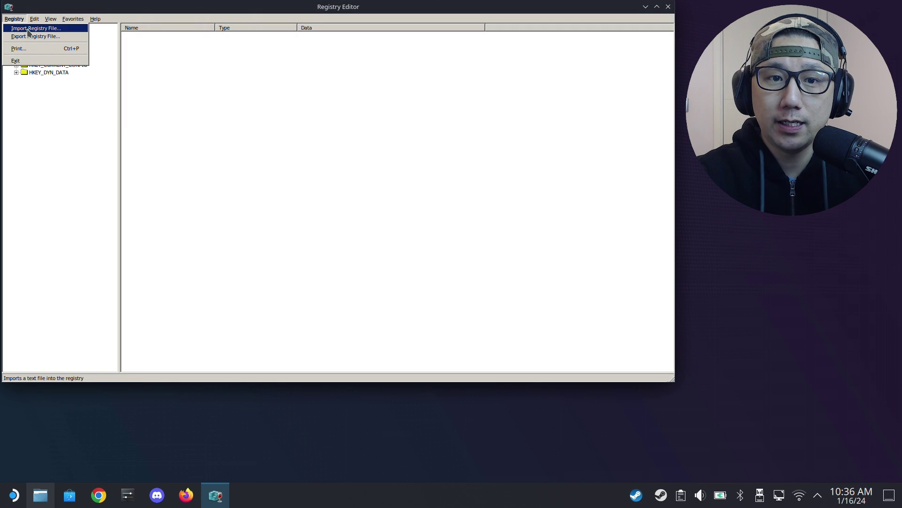
{"action": "left_click", "coordinate": [28, 29]}
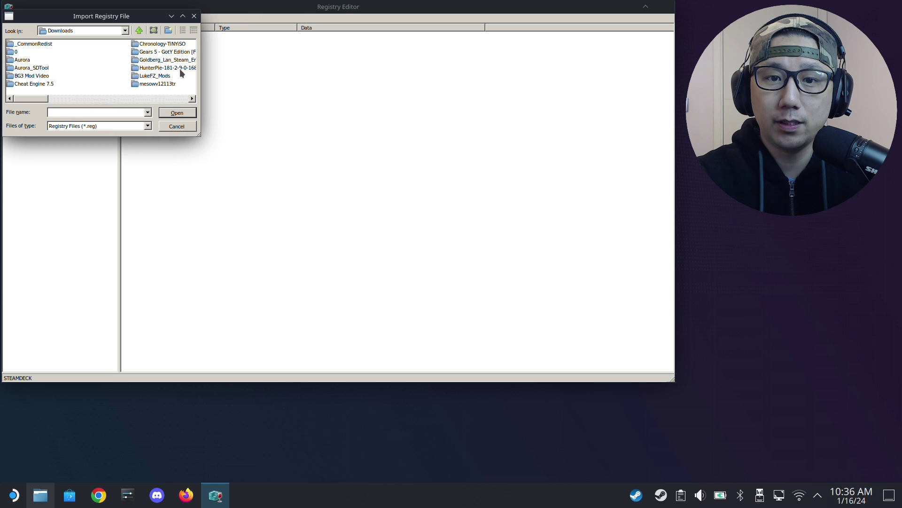
- Look through the deck and home folders in the import dialog and return to the Downloads folder
{"action": "left_click", "coordinate": [125, 30]}
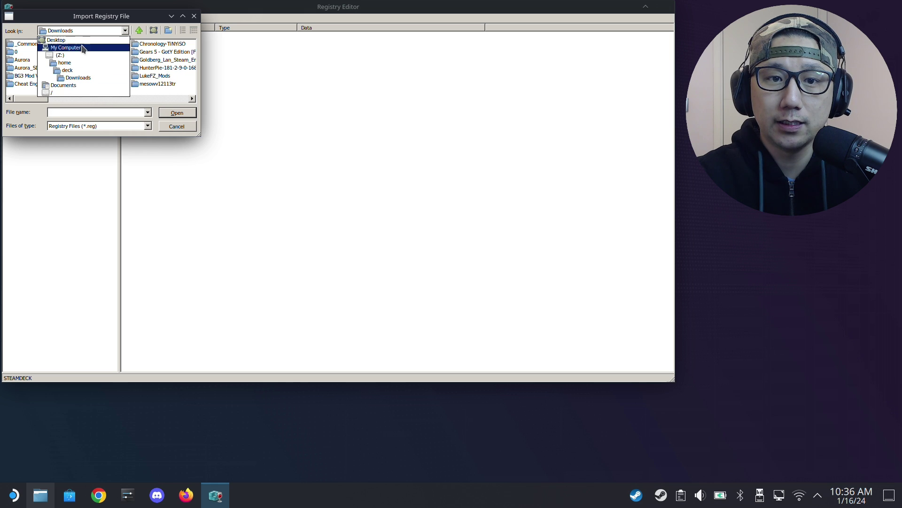
{"action": "left_click", "coordinate": [83, 70]}
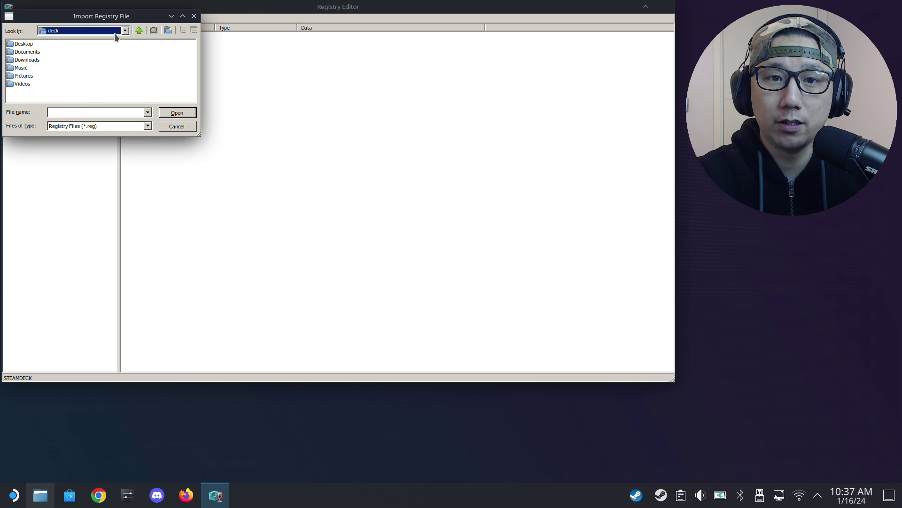
{"action": "left_click", "coordinate": [113, 33]}
{"action": "left_click", "coordinate": [90, 62]}
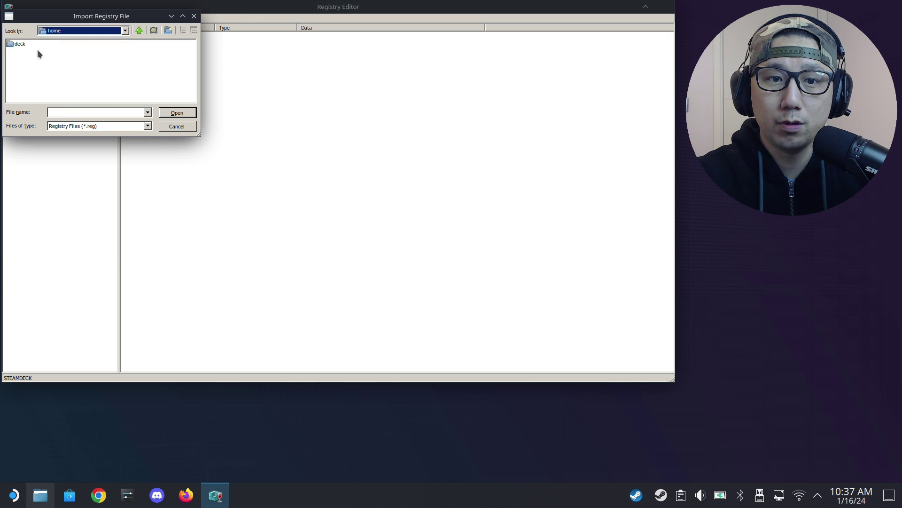
{"action": "double_click", "coordinate": [20, 44]}
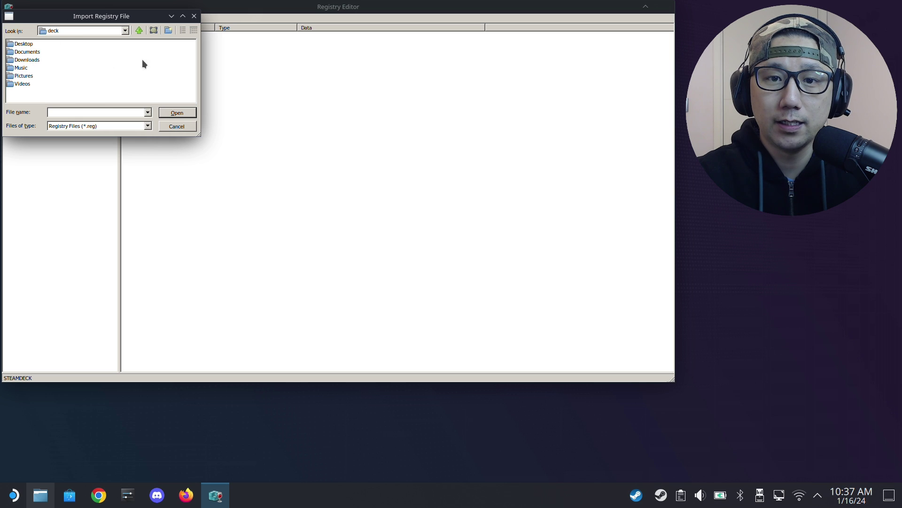
{"action": "double_click", "coordinate": [27, 60]}
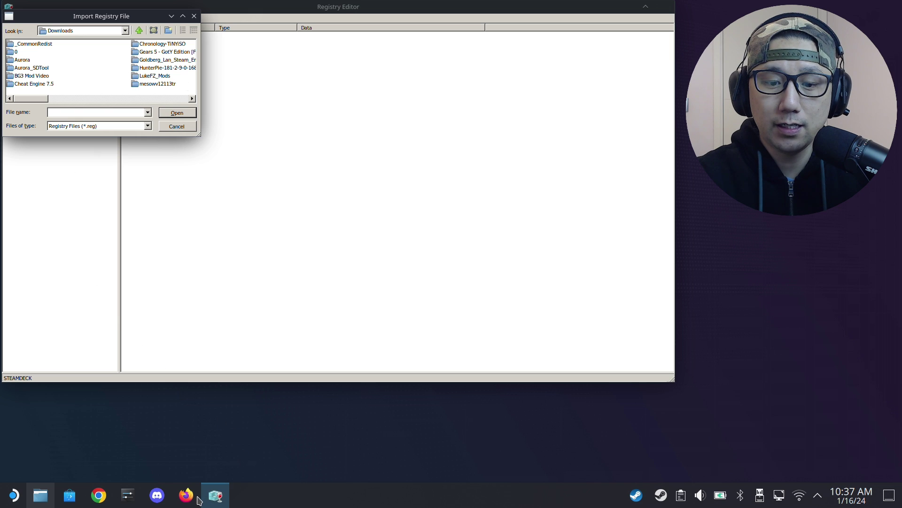
- Extract EnableSignatureOverride.reg from bin1.1.zip in the rdr2 mod folder to Downloads, overwriting the existing copy
{"action": "left_click", "coordinate": [42, 501]}
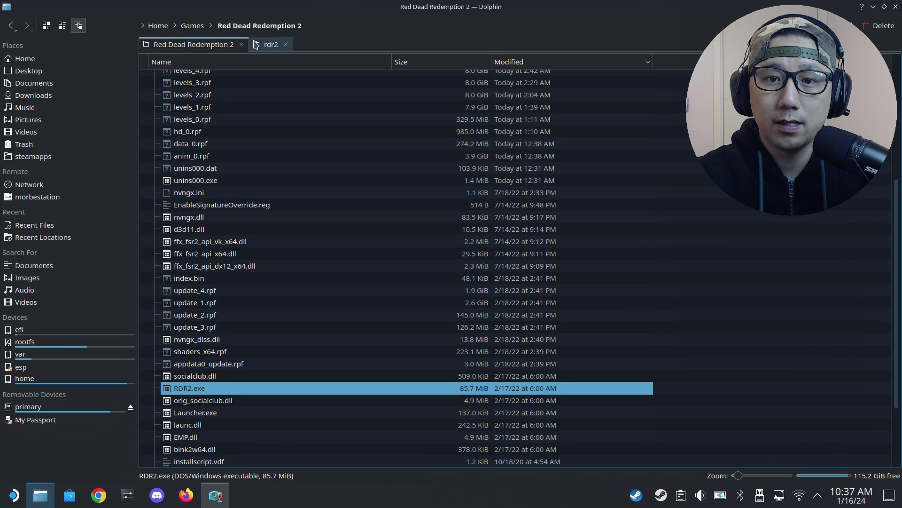
{"action": "left_click", "coordinate": [269, 44]}
{"action": "double_click", "coordinate": [190, 76]}
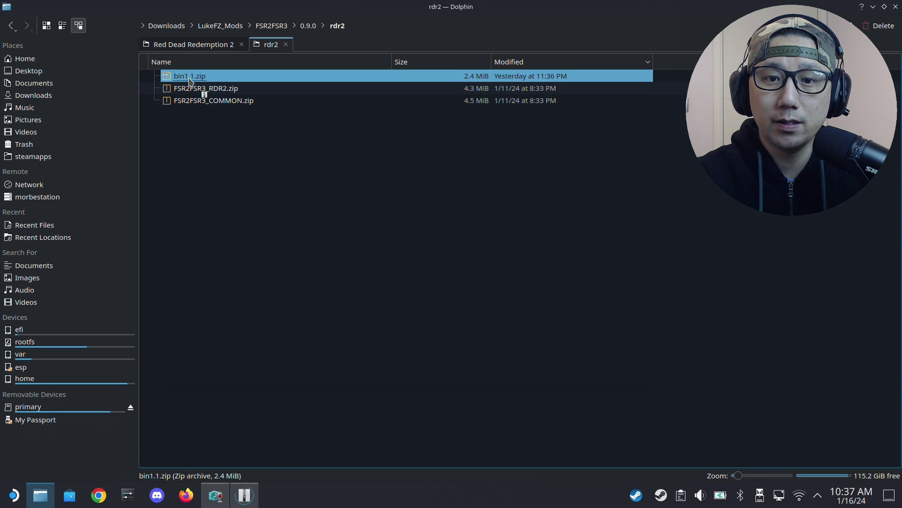
{"action": "left_click", "coordinate": [279, 167]}
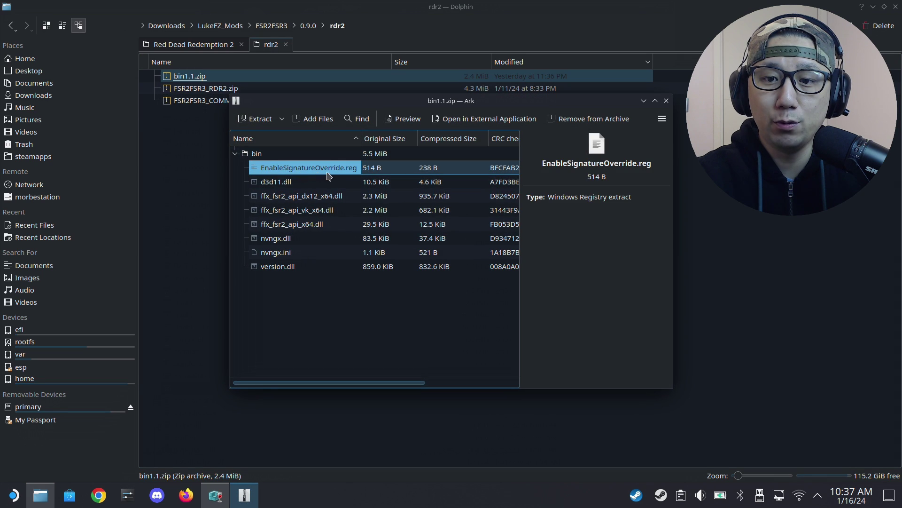
{"action": "left_click_drag", "start_coordinate": [345, 174], "coordinate": [27, 99]}
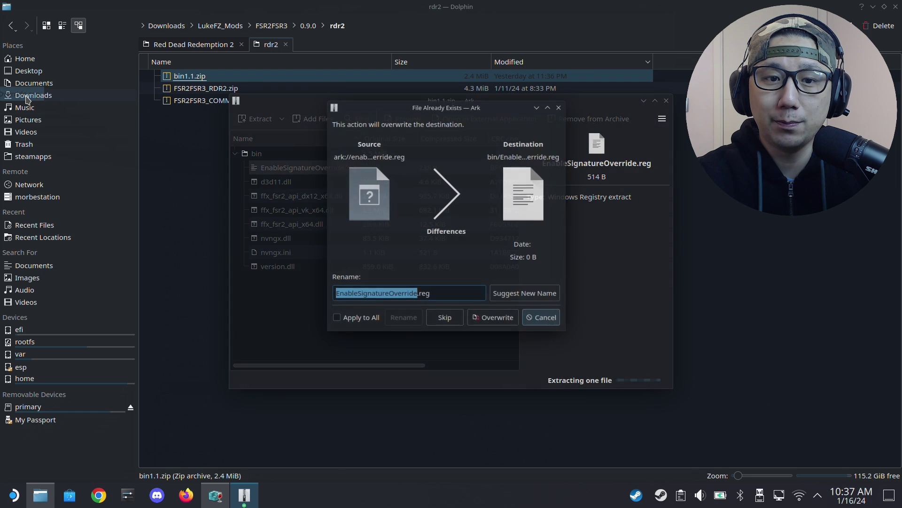
{"action": "left_click", "coordinate": [494, 321]}
{"action": "left_click", "coordinate": [644, 100]}
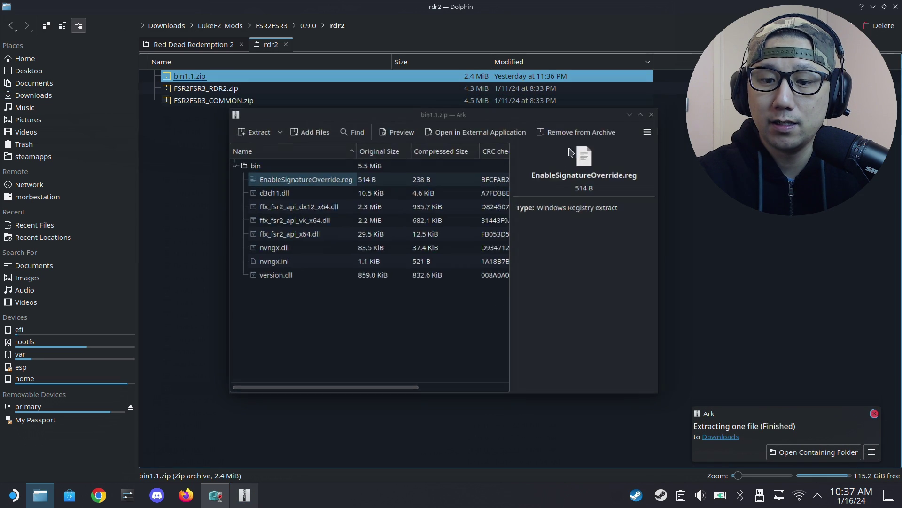
- Return to Registry Editor and import EnableSignatureOverride.reg from the Downloads folder
{"action": "left_click", "coordinate": [236, 489]}
{"action": "left_click", "coordinate": [215, 495]}
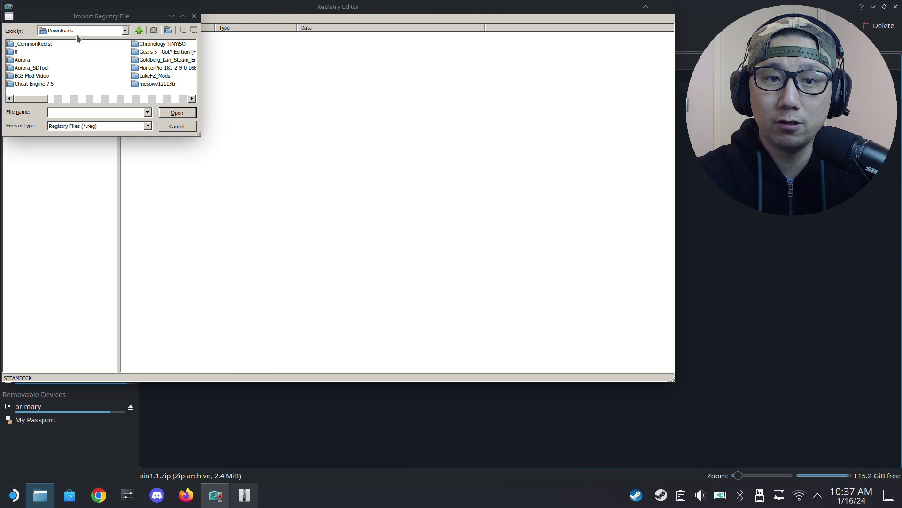
{"action": "left_click", "coordinate": [56, 100]}
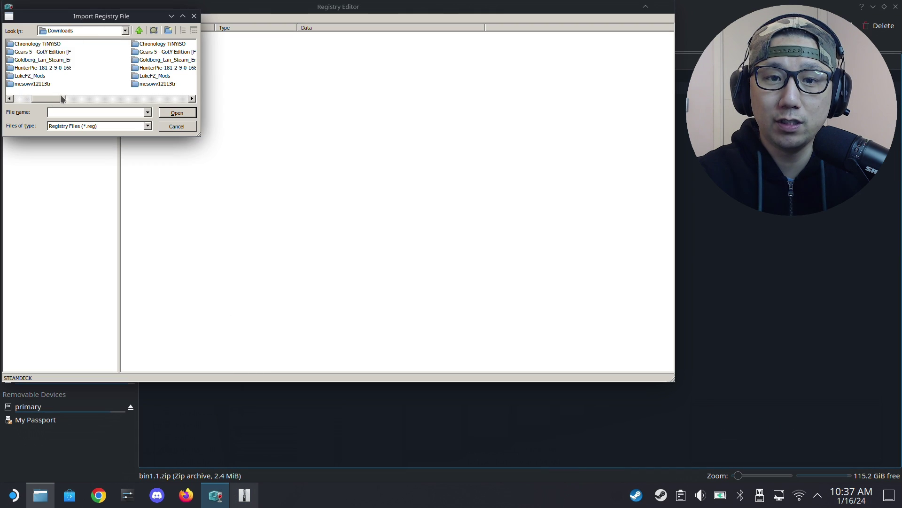
{"action": "left_click_drag", "start_coordinate": [55, 99], "coordinate": [164, 95]}
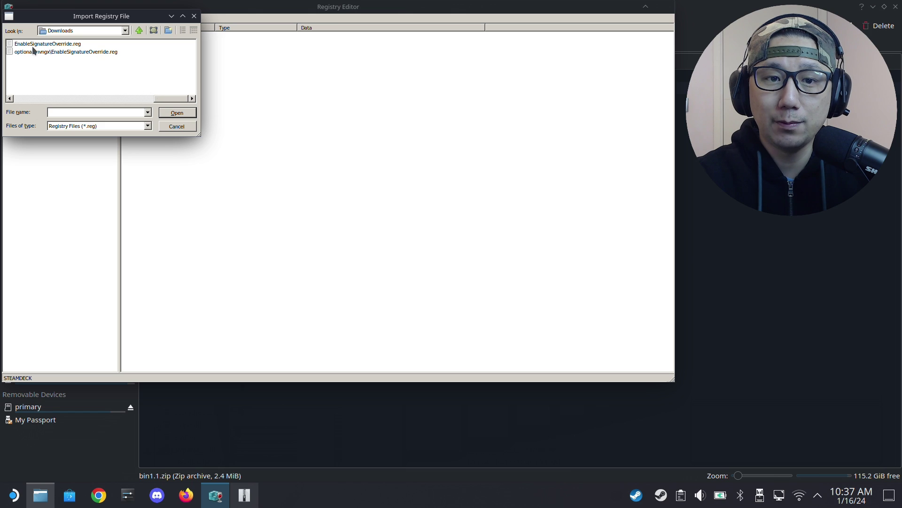
{"action": "left_click", "coordinate": [58, 45]}
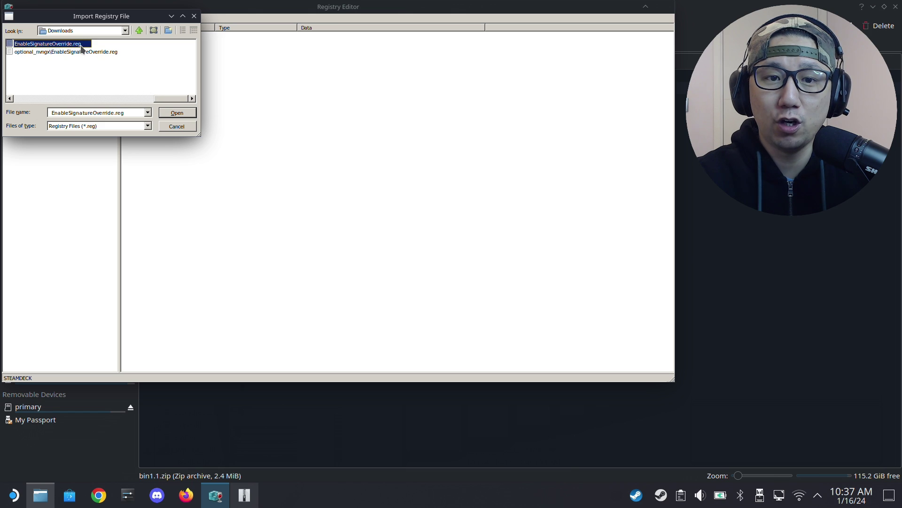
{"action": "double_click", "coordinate": [82, 45]}
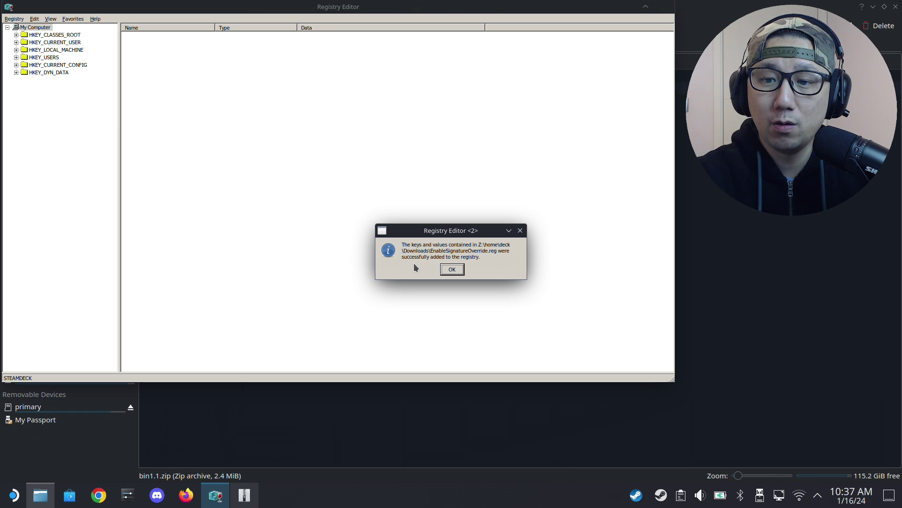
{"action": "left_click", "coordinate": [452, 269]}
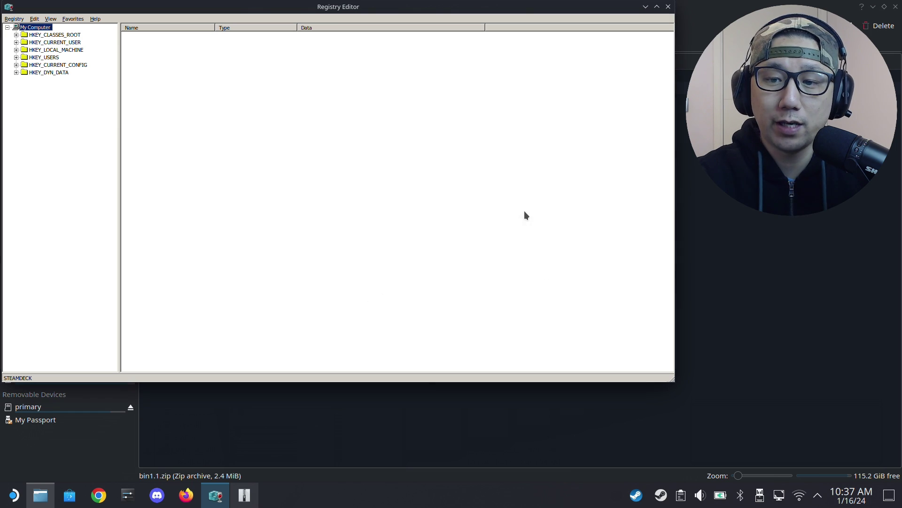
- Close Registry Editor and exit Winetricks
{"action": "left_click", "coordinate": [668, 7]}
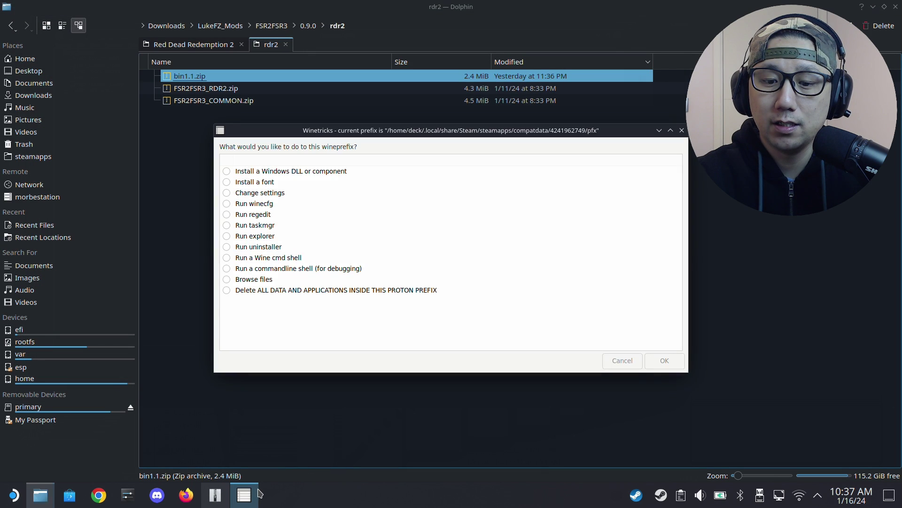
{"action": "left_click", "coordinate": [628, 360]}
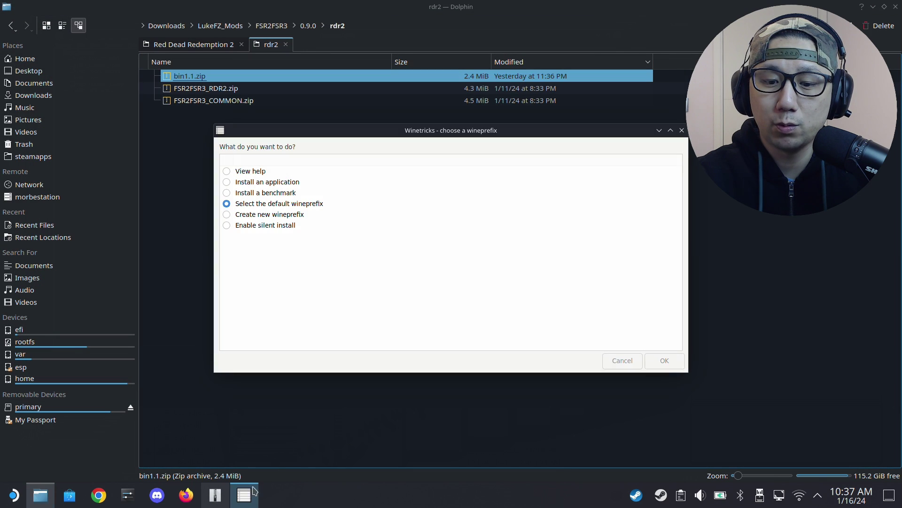
{"action": "left_click", "coordinate": [622, 361]}
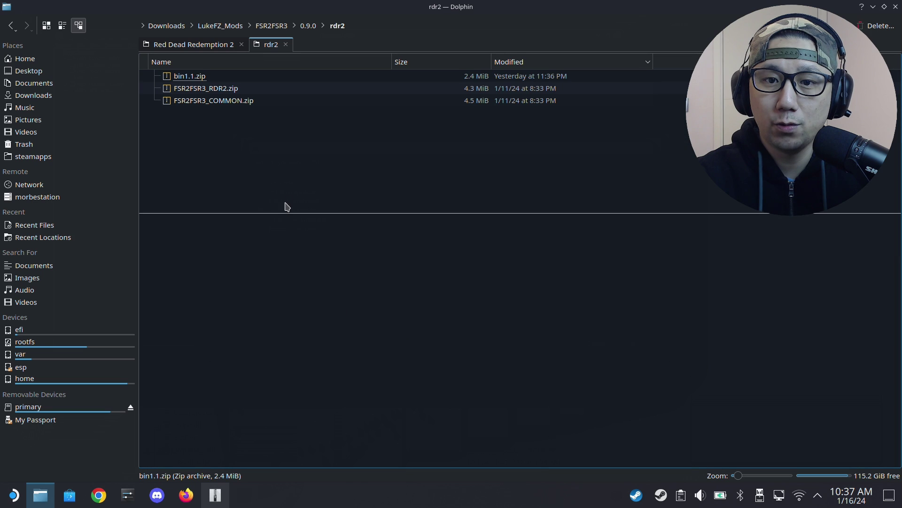
- Extract lfz.sl.dlss.dll, winmm.dll and winmm.ini from FSR2FSR3_COMMON.zip into the Red Dead Redemption 2 game folder
{"action": "left_click", "coordinate": [212, 100]}
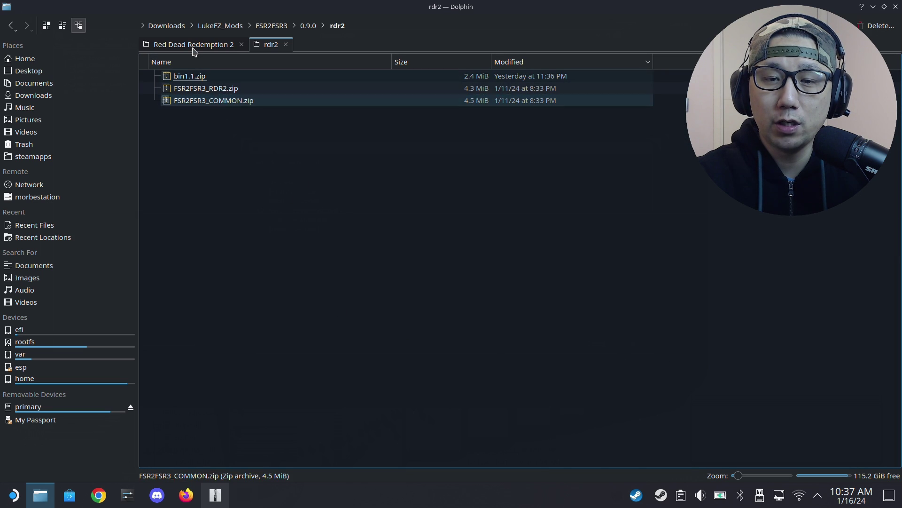
{"action": "double_click", "coordinate": [224, 106]}
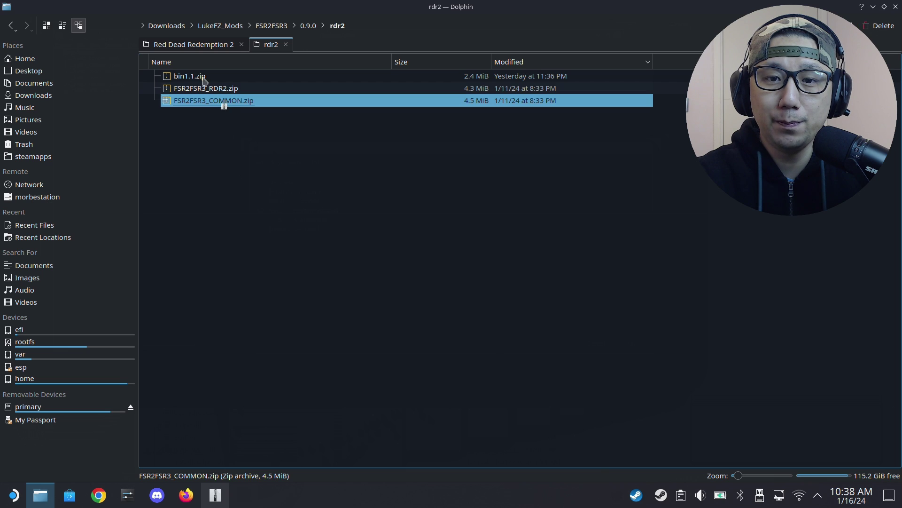
{"action": "left_click", "coordinate": [198, 44]}
{"action": "left_click", "coordinate": [215, 494]}
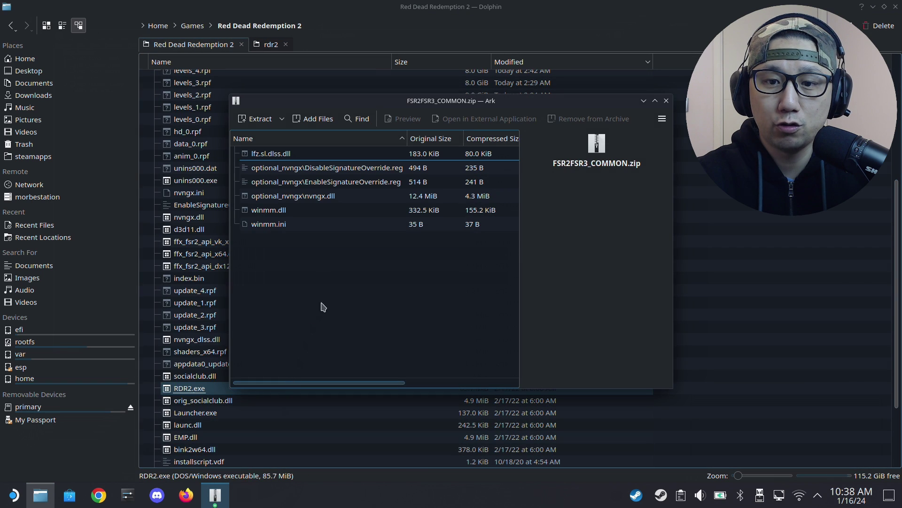
{"action": "left_click_drag", "start_coordinate": [282, 230], "coordinate": [265, 214]}
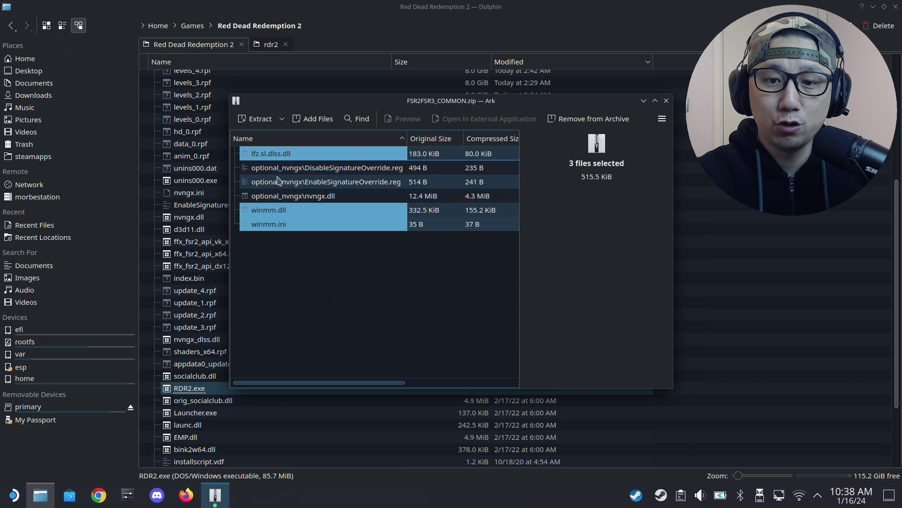
{"action": "left_click_drag", "start_coordinate": [282, 156], "coordinate": [212, 254]}
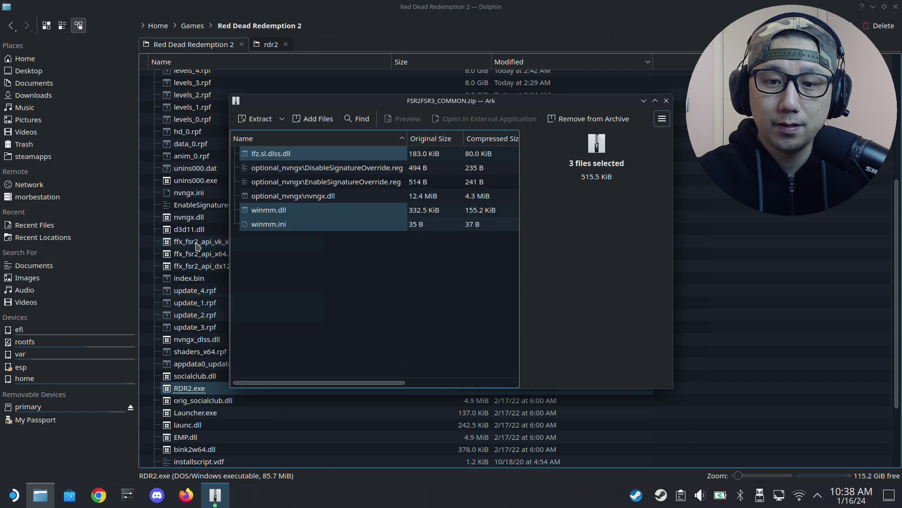
{"action": "left_click", "coordinate": [666, 100]}
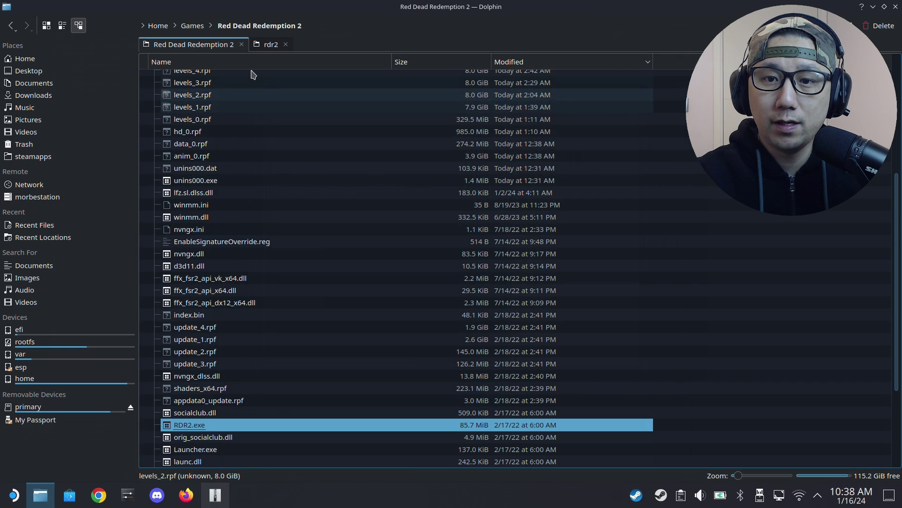
- Extract FSR2FSR3.asi from FSR2FSR3_RDR2.zip into the Red Dead Redemption 2 game folder
{"action": "left_click", "coordinate": [271, 46]}
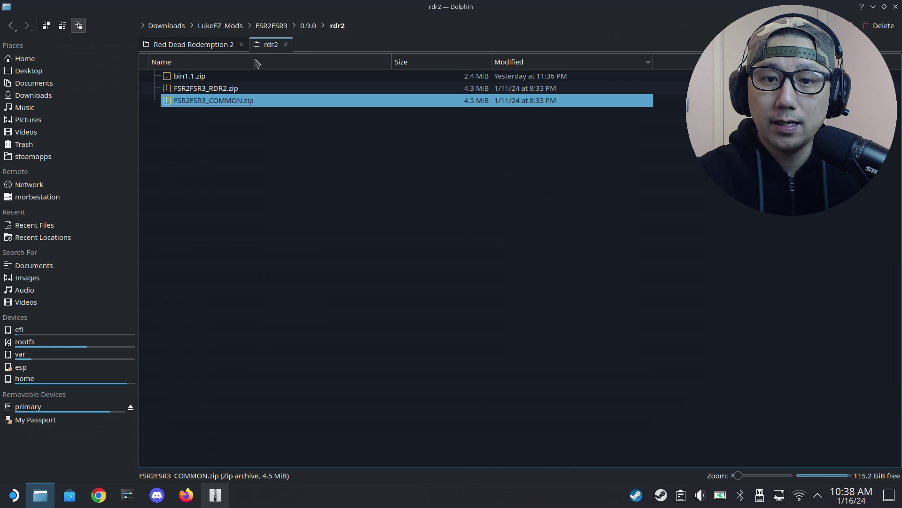
{"action": "double_click", "coordinate": [221, 90]}
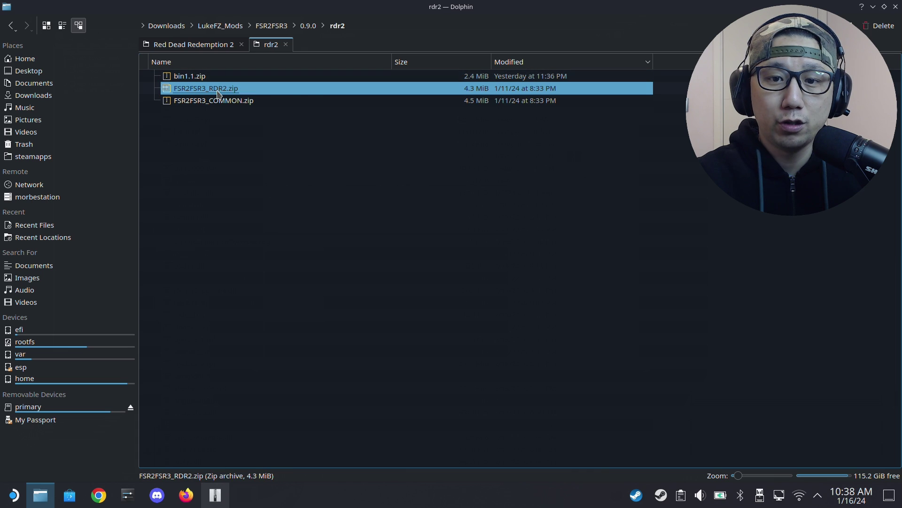
{"action": "left_click", "coordinate": [192, 44]}
{"action": "left_click", "coordinate": [215, 495]}
{"action": "left_click_drag", "start_coordinate": [278, 155], "coordinate": [203, 307]}
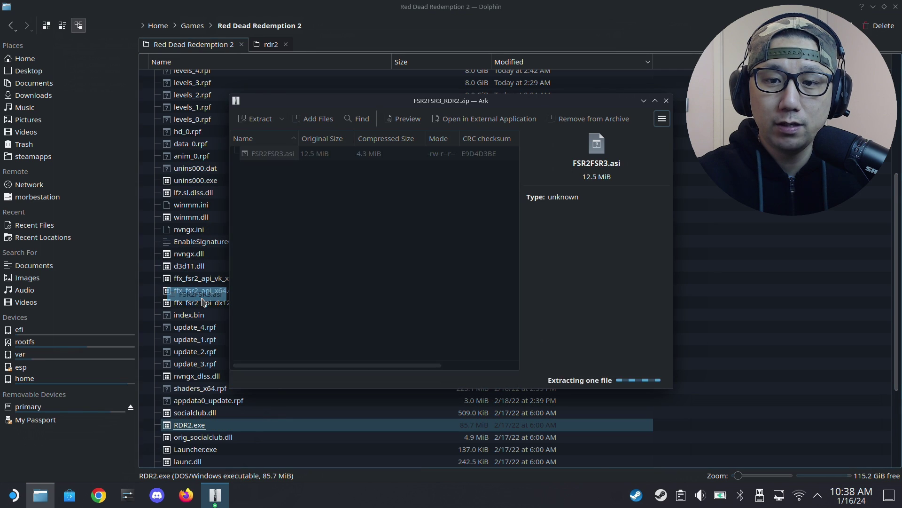
{"action": "left_click", "coordinate": [667, 100]}
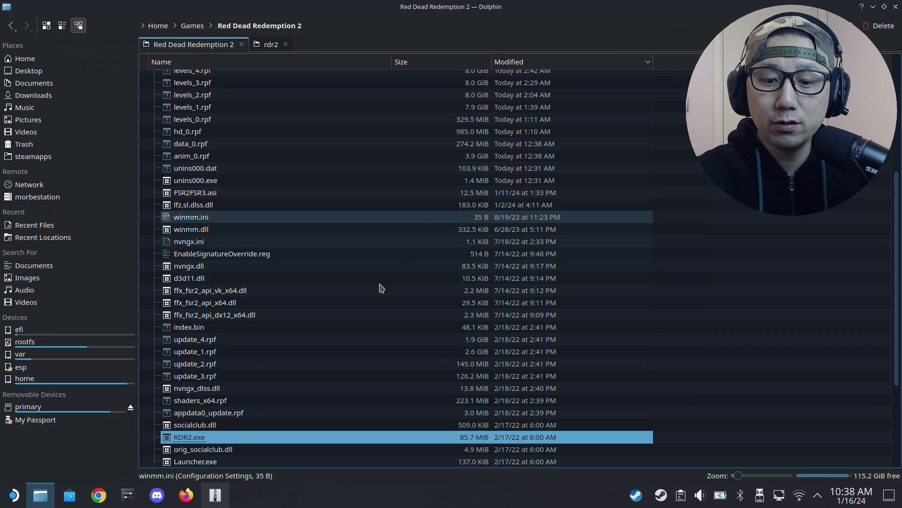
- Switch to the Steam library, open the properties of the non-Steam Red Dead Redemption 2 shortcut, and check its compatibility tool
{"action": "right_click", "coordinate": [637, 495]}
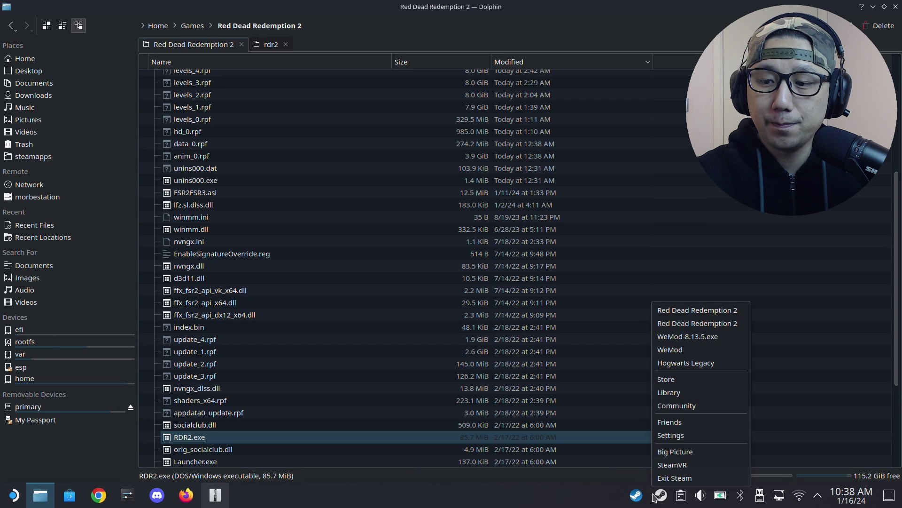
{"action": "left_click", "coordinate": [669, 392]}
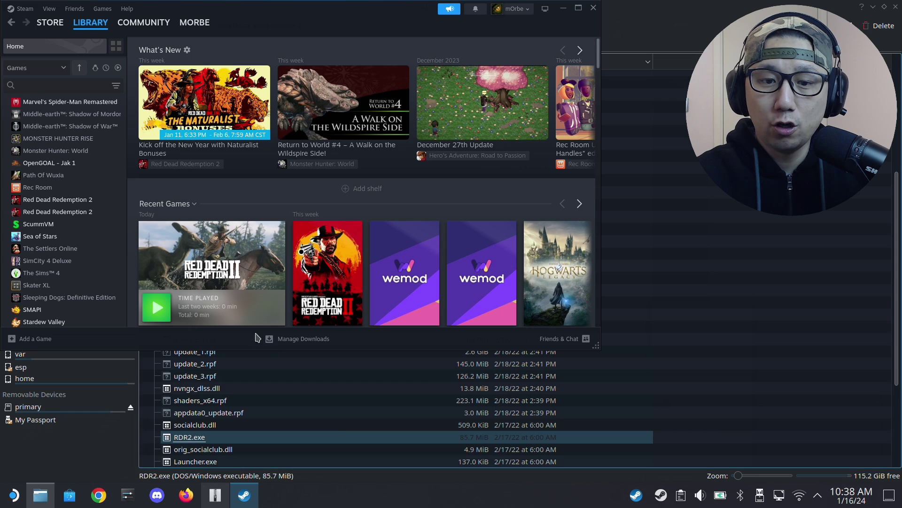
{"action": "left_click", "coordinate": [245, 247]}
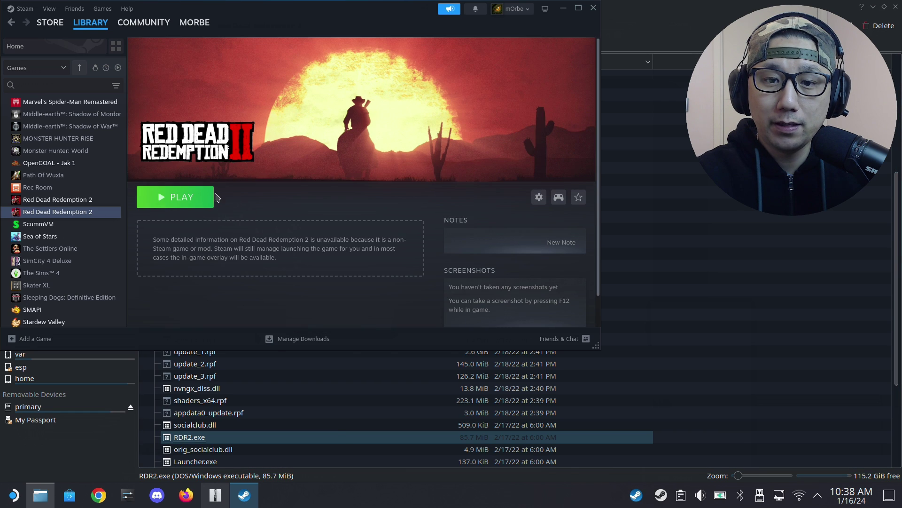
{"action": "left_click", "coordinate": [538, 197]}
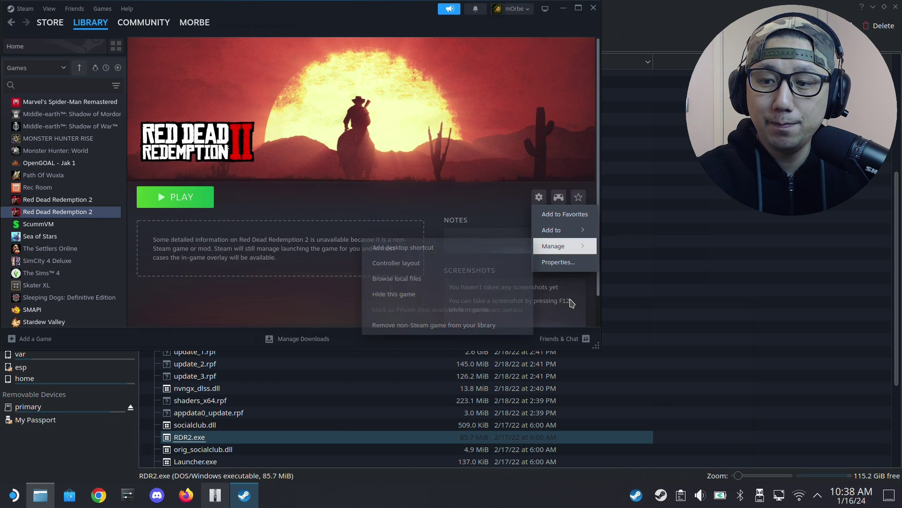
{"action": "left_click", "coordinate": [550, 263]}
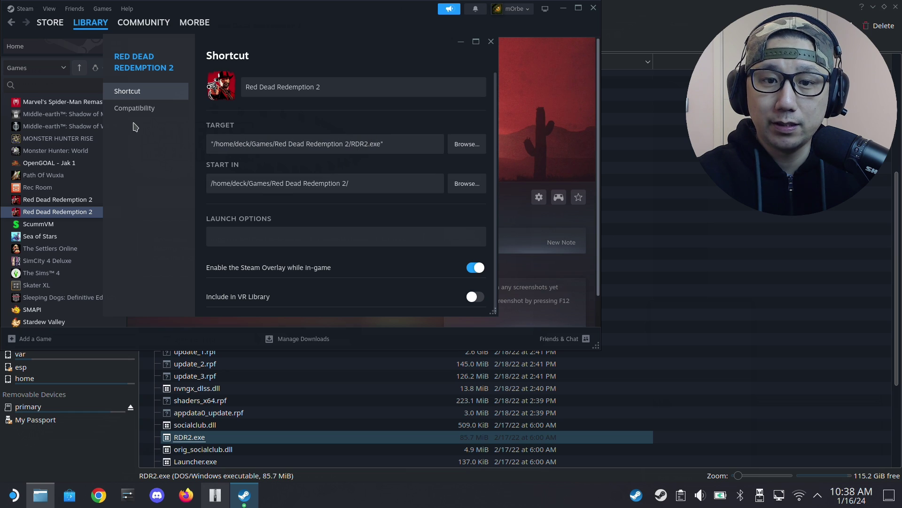
{"action": "left_click", "coordinate": [141, 109]}
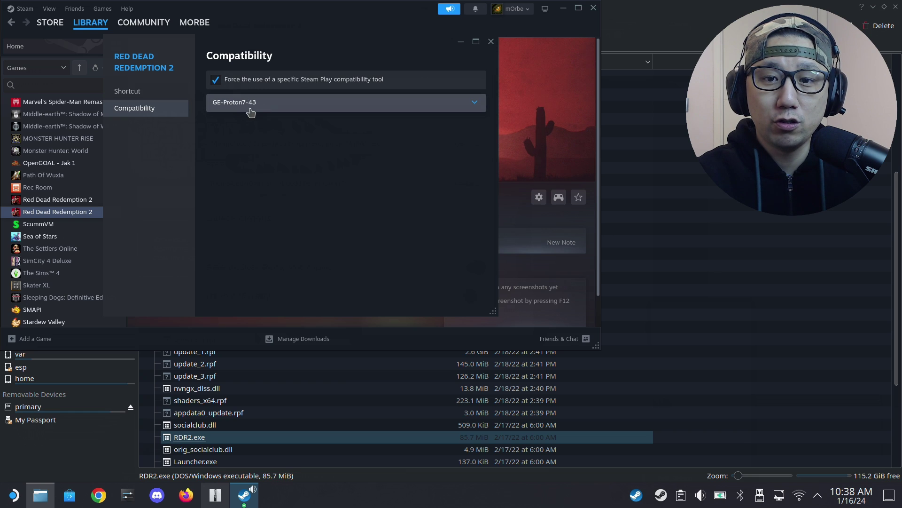
- Set the shortcut's launch options to WINEDLLOVERRIDES="winmm=n,b" %COMMAND% and close its properties
{"action": "left_click", "coordinate": [177, 93]}
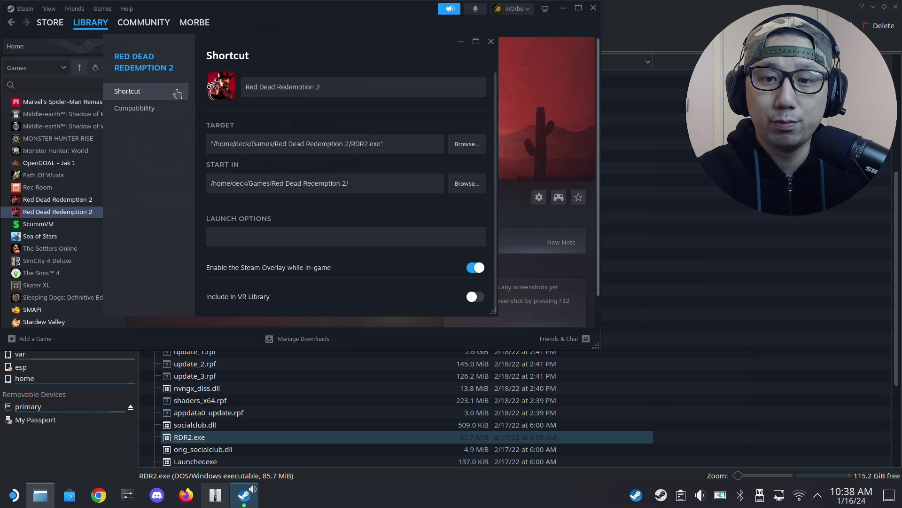
{"action": "left_click", "coordinate": [295, 242]}
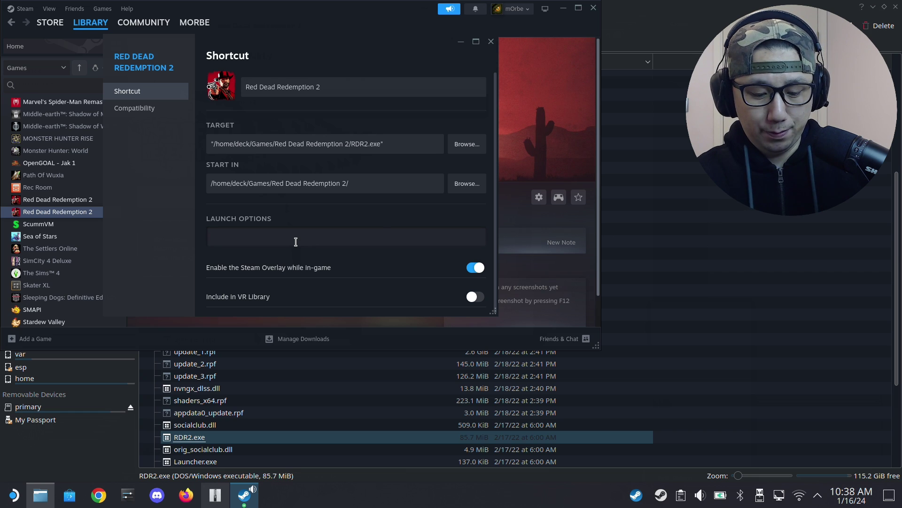
{"action": "type", "text": "W"}
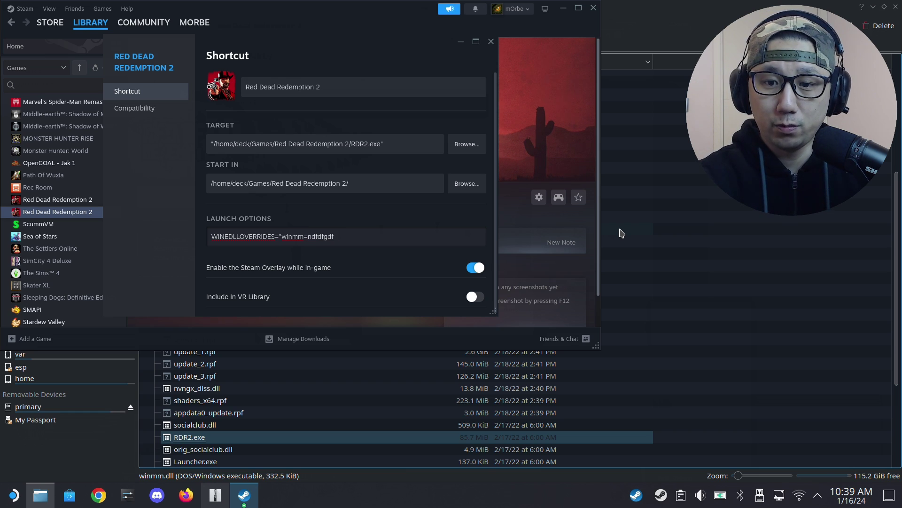
{"action": "key", "text": "BackSpace"}
{"action": "key", "text": "BackSpace"}
{"action": "key", "text": "BackSpace"}
{"action": "key", "text": "BackSpace"}
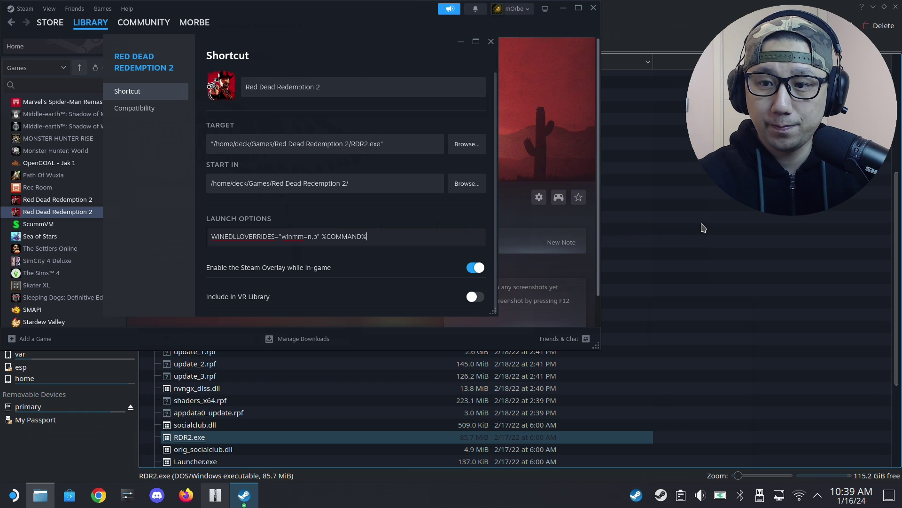
{"action": "left_click", "coordinate": [491, 42]}
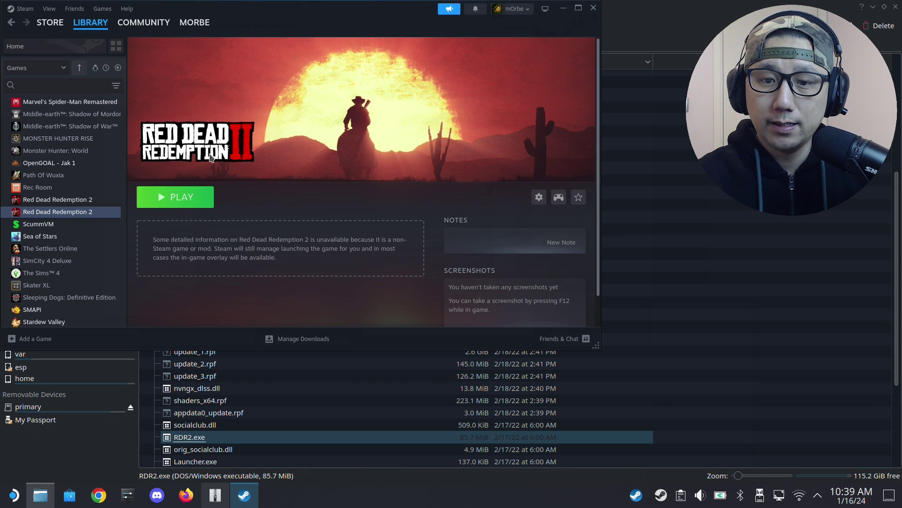
- Launch the non-Steam Red Dead Redemption 2 shortcut and open the game's graphics settings
{"action": "left_click", "coordinate": [206, 206]}
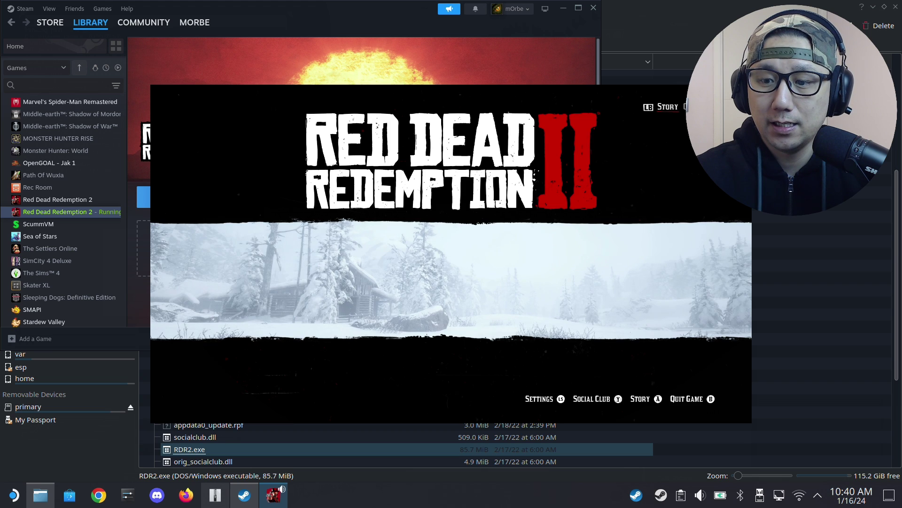
{"action": "key", "text": "Return"}
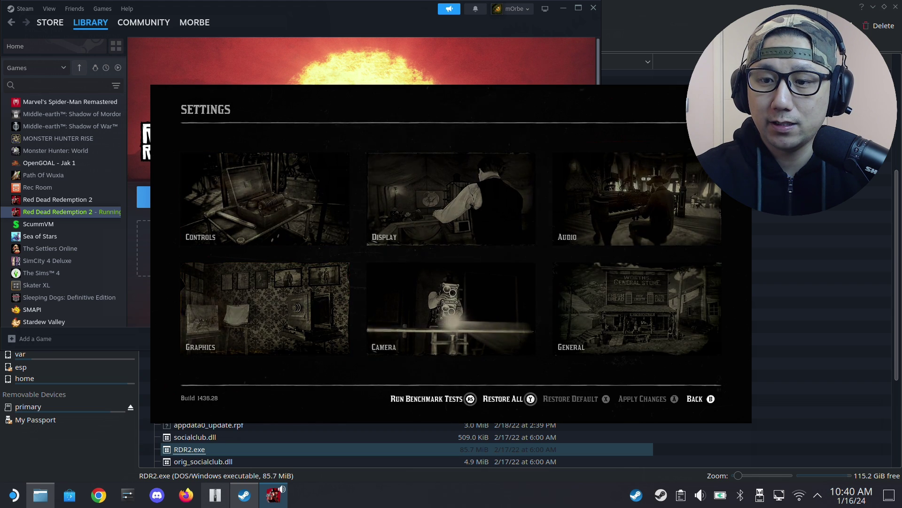
{"action": "key", "text": "Return"}
{"action": "key", "text": "Down"}
{"action": "key", "text": "Down"}
{"action": "key", "text": "Down"}
{"action": "key", "text": "Down"}
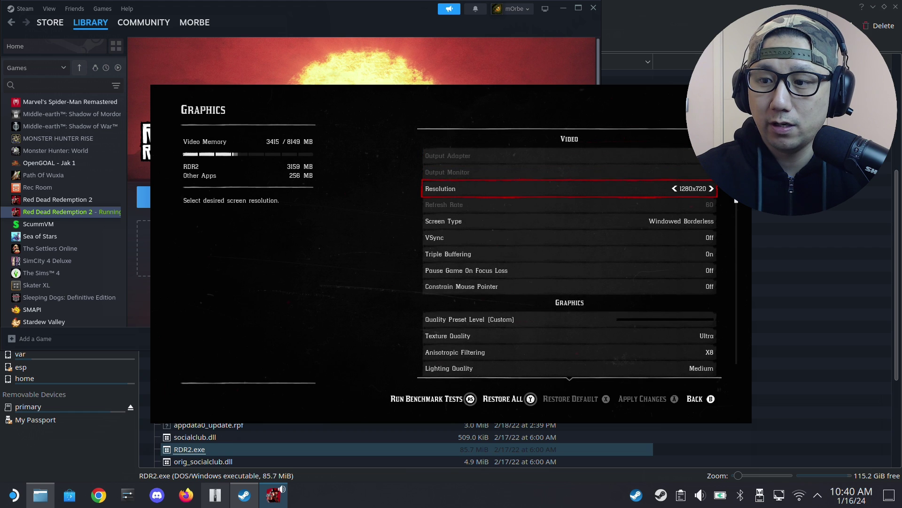
- Look through the graphics settings for the NVIDIA DLSS option to check that the game offers it
{"action": "key", "text": "Down"}
{"action": "key", "text": "Down"}
{"action": "key", "text": "Down"}
{"action": "key", "text": "Down"}
{"action": "key", "text": "Down"}
{"action": "key", "text": "Down"}
{"action": "key", "text": "Down"}
{"action": "key", "text": "Down"}
{"action": "key", "text": "Down"}
{"action": "key", "text": "Down"}
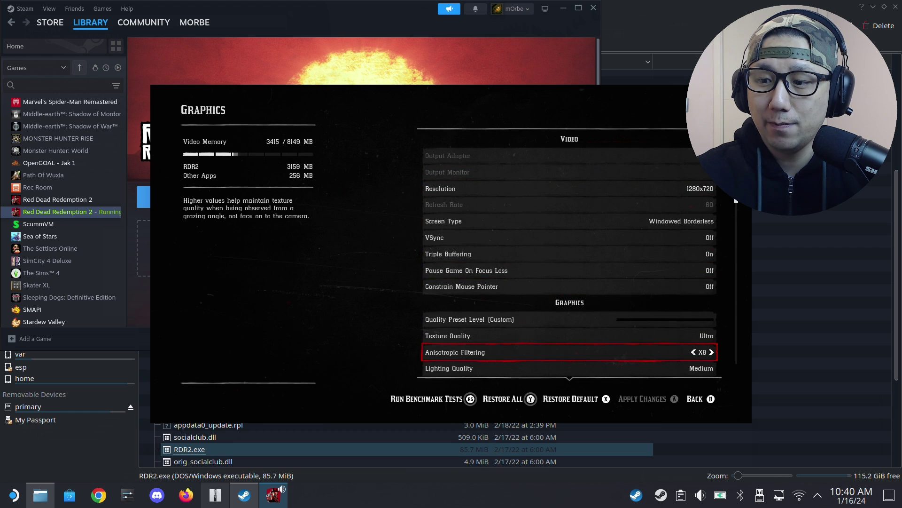
{"action": "key", "text": "Down"}
{"action": "key", "text": "Down"}
{"action": "key", "text": "Down"}
{"action": "key", "text": "Down"}
{"action": "key", "text": "Down"}
{"action": "key", "text": "Down"}
{"action": "key", "text": "Down"}
{"action": "key", "text": "Down"}
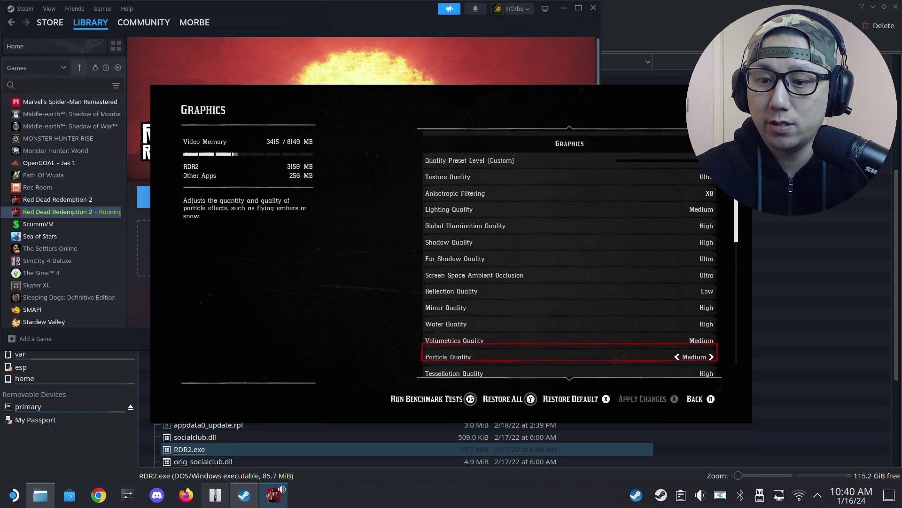
{"action": "key", "text": "Up"}
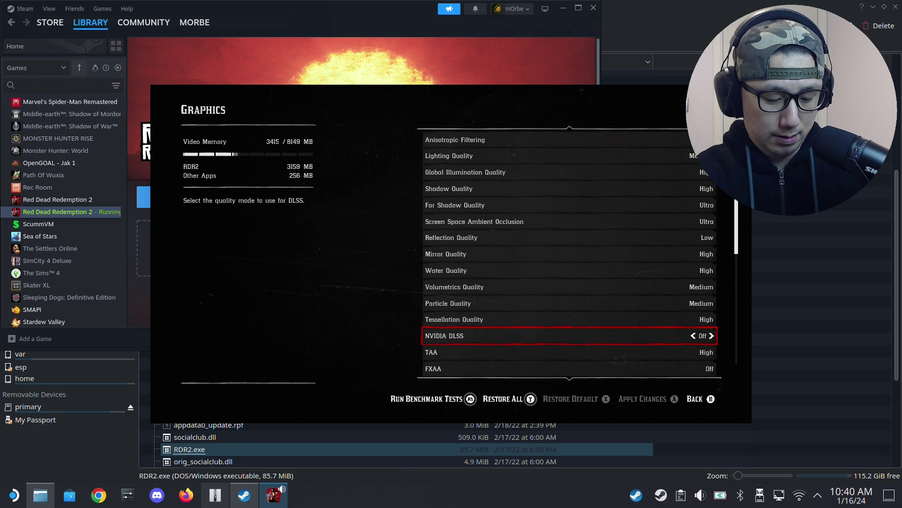
- Quit the game, close the Steam and file manager windows, and return to Gaming Mode
{"action": "key", "text": "alt+F4"}
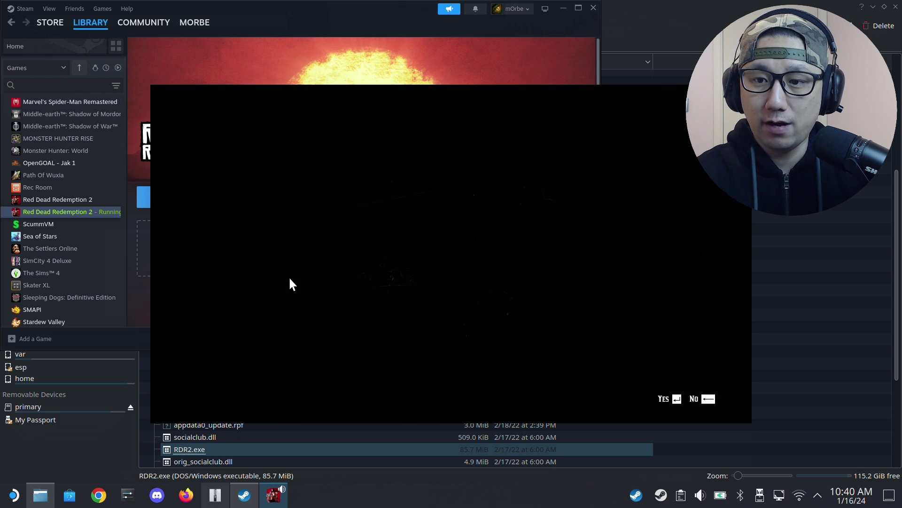
{"action": "key", "text": "Return"}
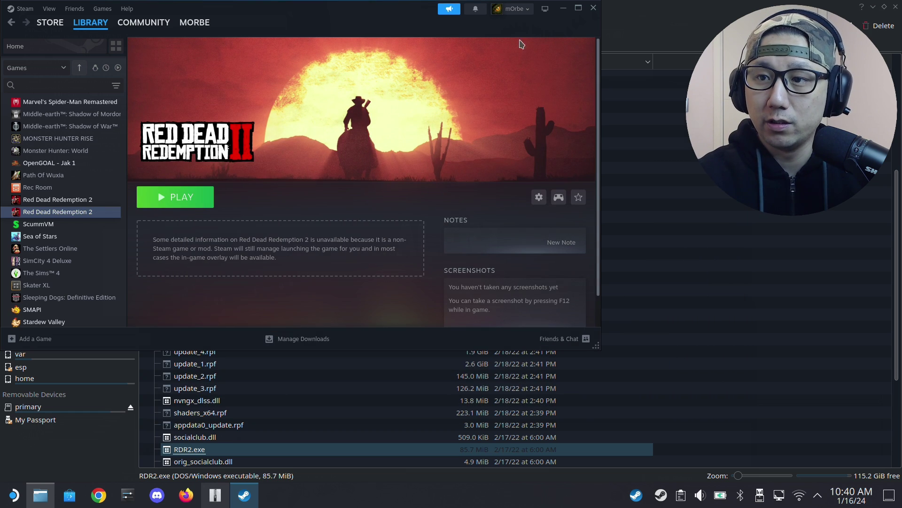
{"action": "left_click", "coordinate": [594, 7]}
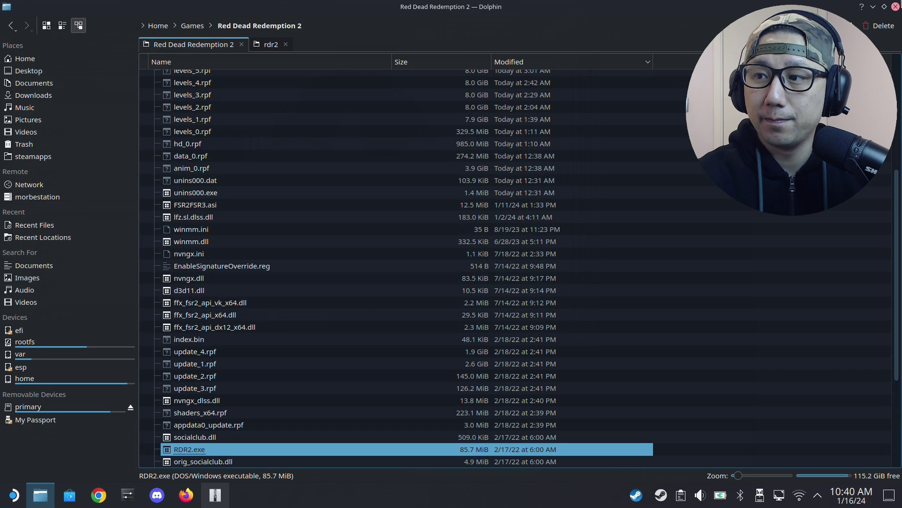
{"action": "left_click", "coordinate": [895, 7]}
{"action": "left_click", "coordinate": [193, 33]}
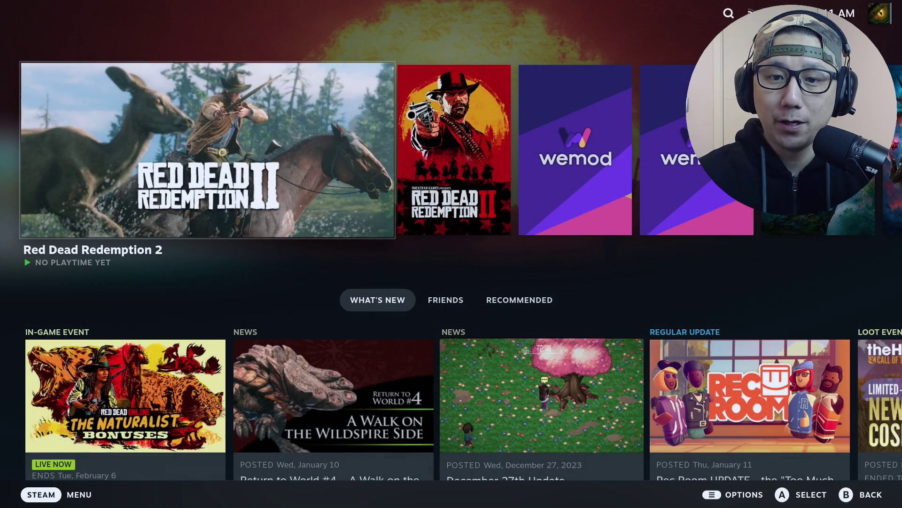
- Launch Red Dead Redemption 2 from the Gaming Mode home screen and wait for its main menu
{"action": "key", "text": "Return"}
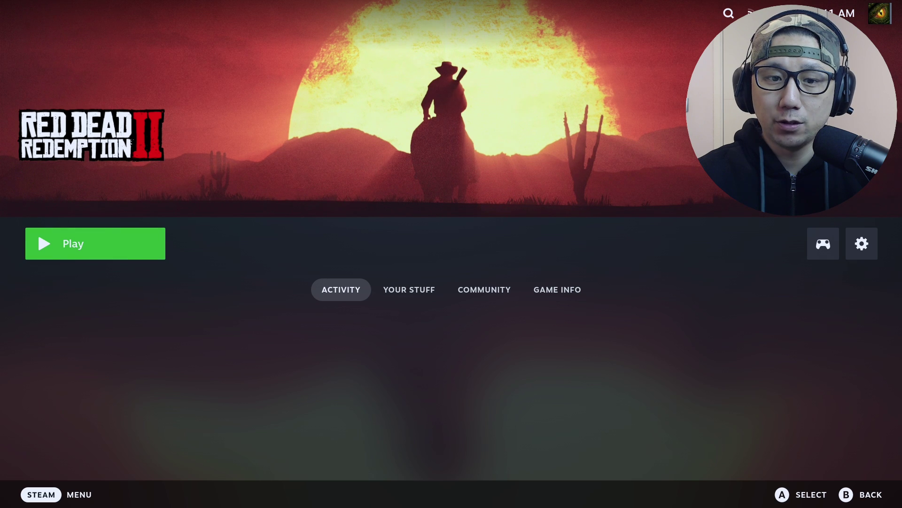
{"action": "key", "text": "Return"}
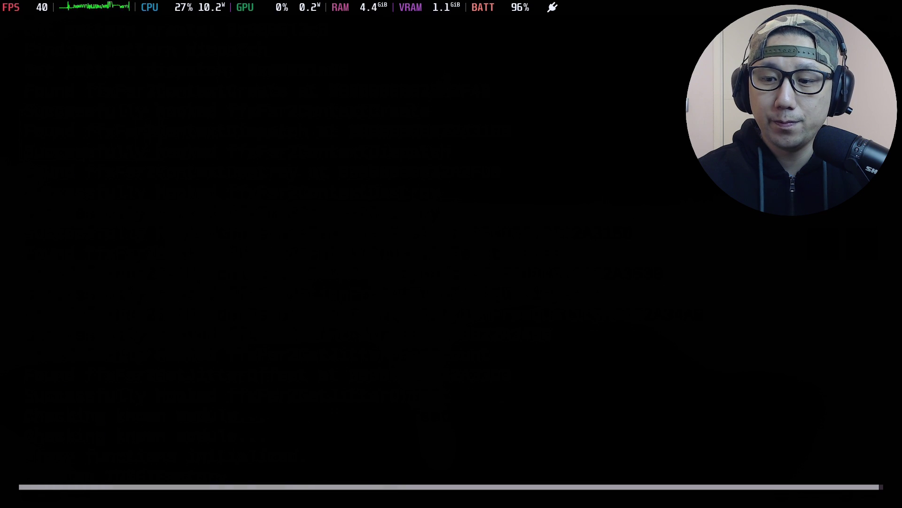
{"action": "key", "text": "super"}
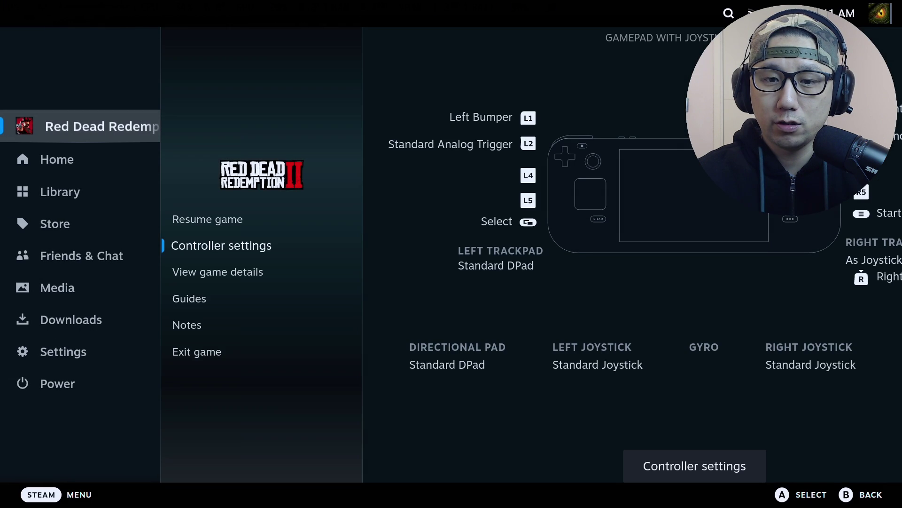
{"action": "key", "text": "Escape"}
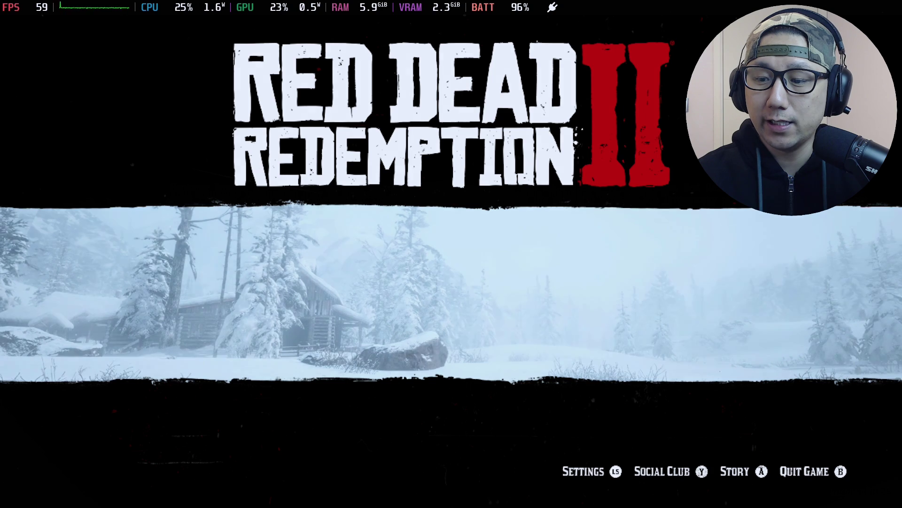
- Open the game's graphics settings and set NVIDIA DLSS to Quality
{"action": "key", "text": "Return"}
{"action": "key", "text": "Down"}
{"action": "key", "text": "Return"}
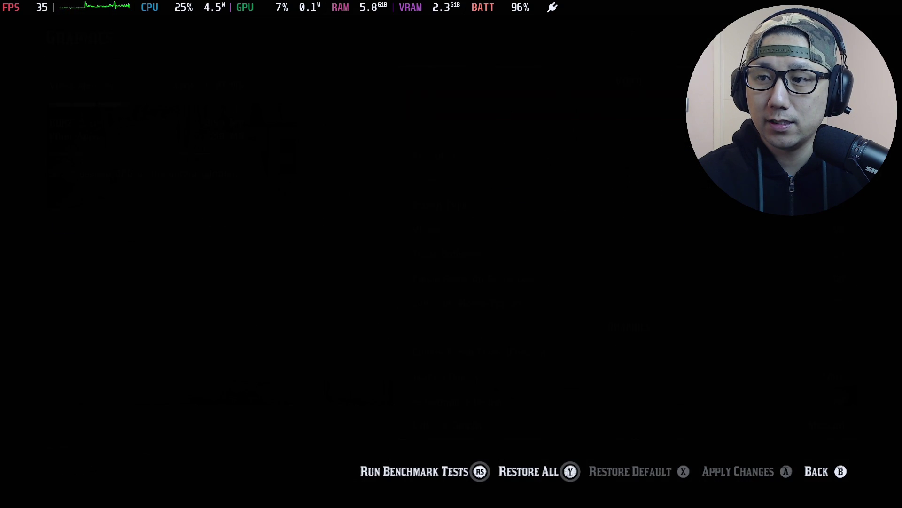
{"action": "key", "text": "Down"}
{"action": "key", "text": "Down"}
{"action": "key", "text": "Down"}
{"action": "key", "text": "Down"}
{"action": "key", "text": "Down"}
{"action": "key", "text": "Down"}
{"action": "key", "text": "Down"}
{"action": "key", "text": "Down"}
{"action": "key", "text": "Down"}
{"action": "key", "text": "Down"}
{"action": "key", "text": "Down"}
{"action": "key", "text": "Down"}
{"action": "key", "text": "Down"}
{"action": "key", "text": "Down"}
{"action": "key", "text": "Down"}
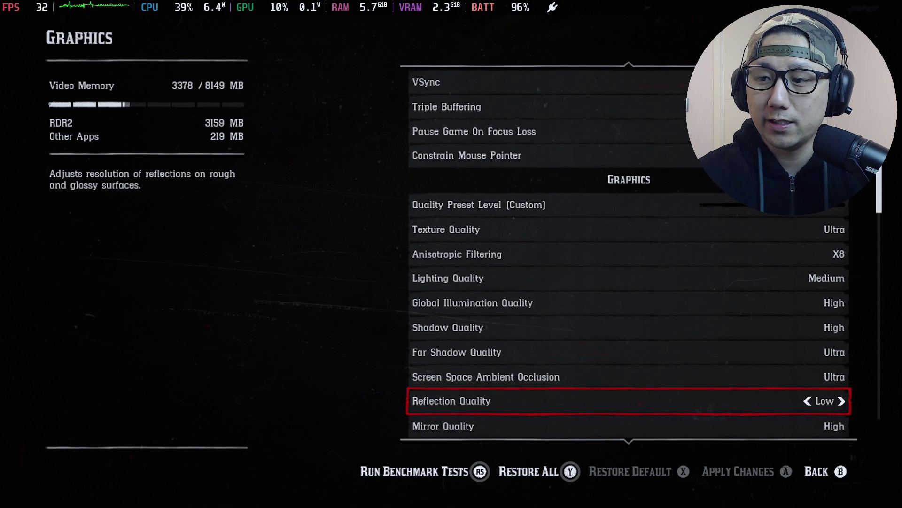
{"action": "key", "text": "Down"}
{"action": "key", "text": "Down"}
{"action": "key", "text": "Down"}
{"action": "key", "text": "Down"}
{"action": "key", "text": "Down"}
{"action": "key", "text": "Down"}
{"action": "key", "text": "Down"}
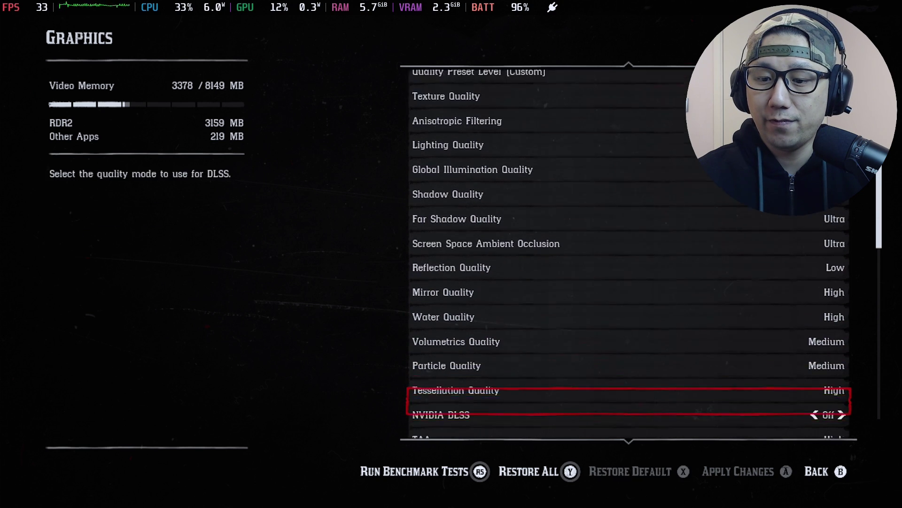
{"action": "key", "text": "Up"}
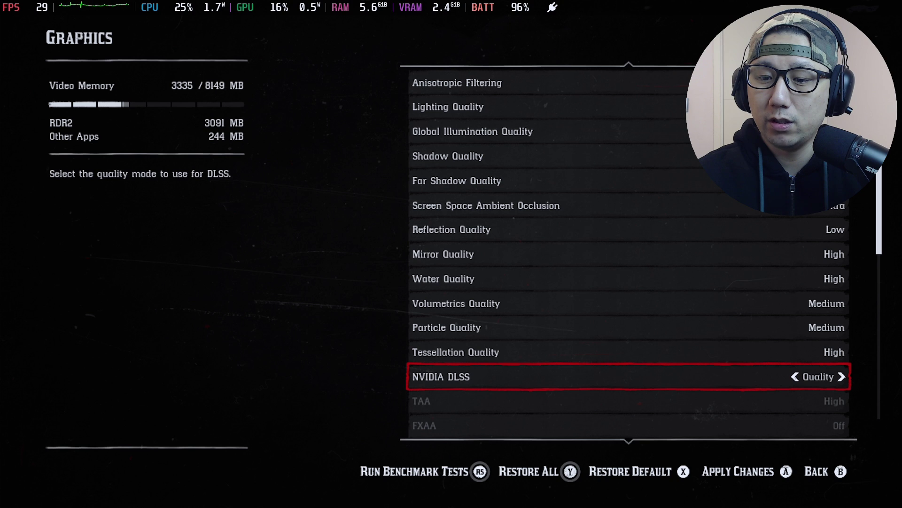
- Check the graphics API under Advanced Graphics and apply the changed graphics settings, accepting the confirmation
{"action": "key", "text": "Down"}
{"action": "key", "text": "Down"}
{"action": "key", "text": "Down"}
{"action": "key", "text": "Down"}
{"action": "key", "text": "Down"}
{"action": "key", "text": "Down"}
{"action": "key", "text": "Down"}
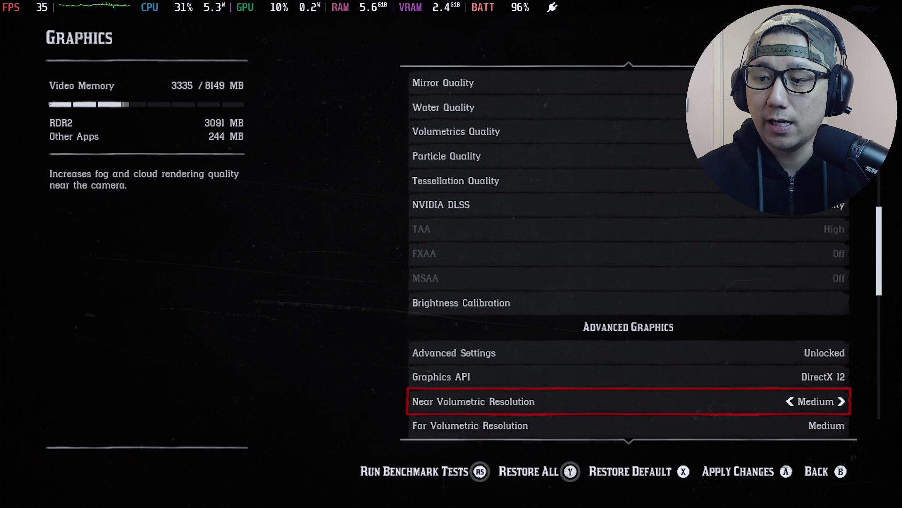
{"action": "key", "text": "Return"}
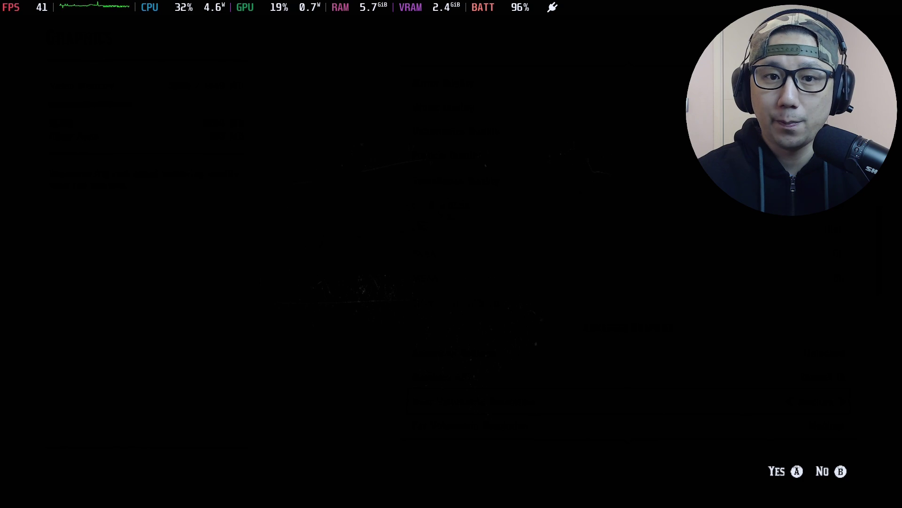
{"action": "key", "text": "Return"}
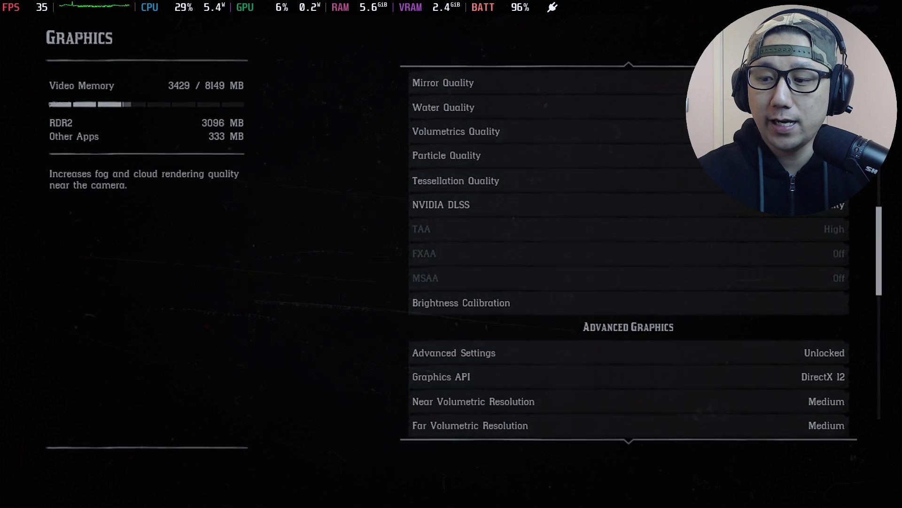
- Leave the settings and start Story mode from the game's main menu
{"action": "key", "text": "Escape"}
{"action": "key", "text": "Escape"}
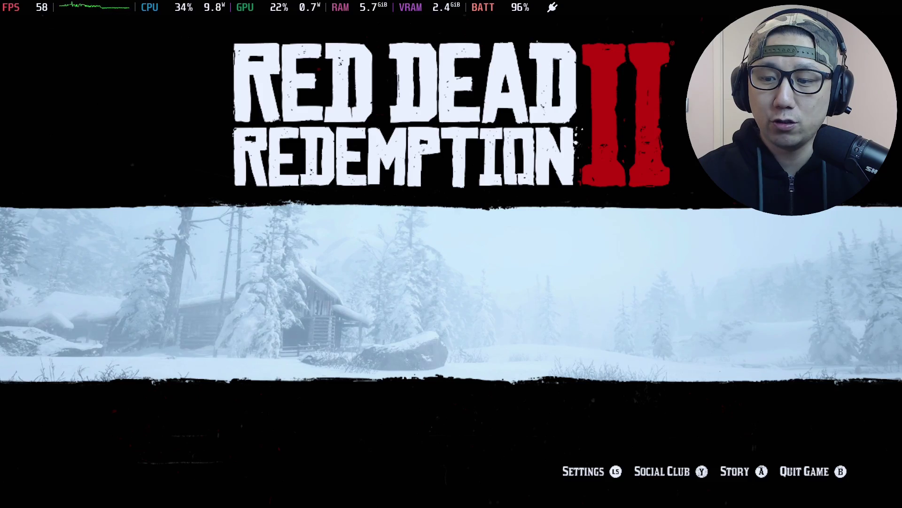
{"action": "key", "text": "Return"}
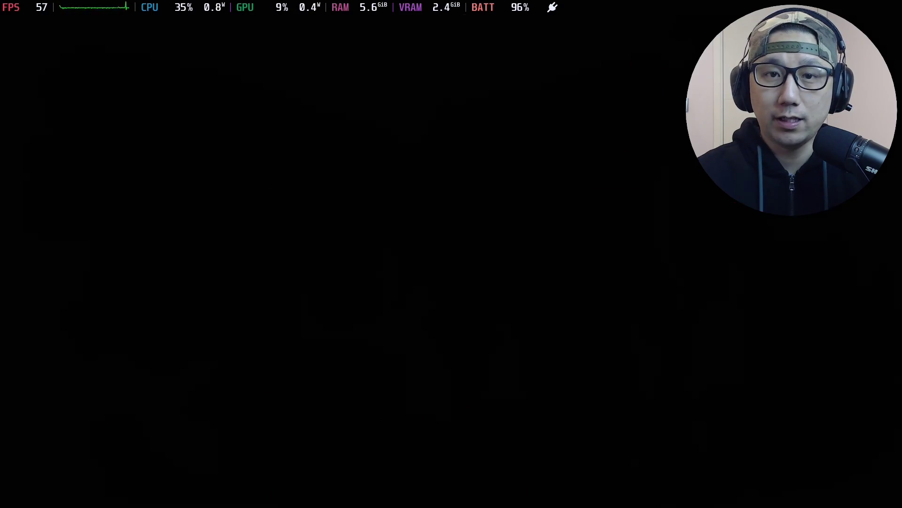